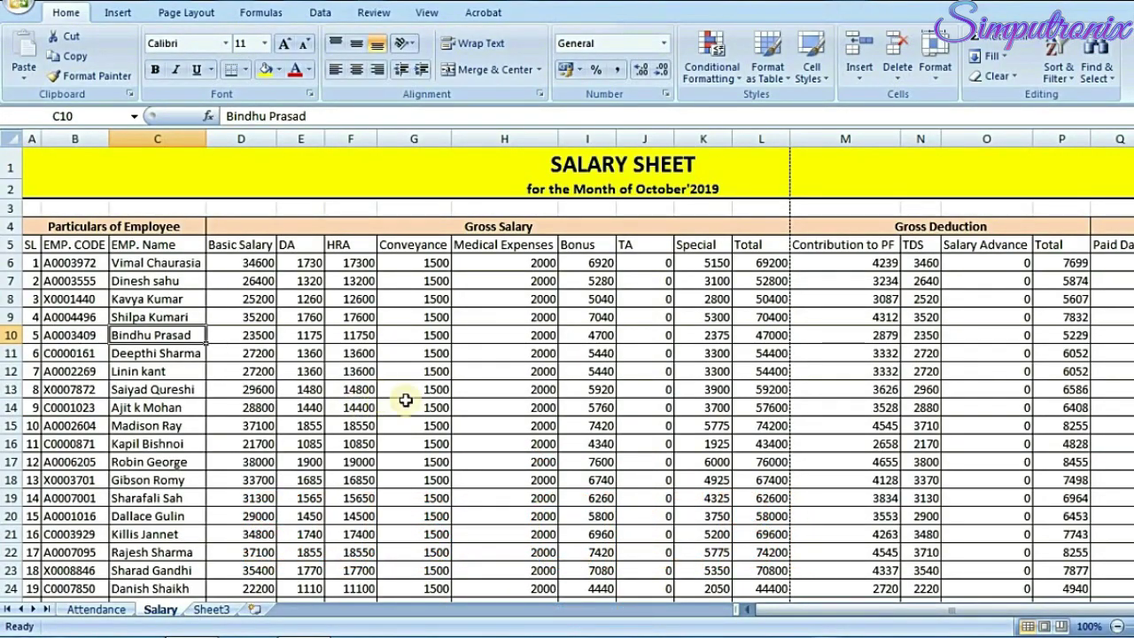
Step: Scroll through the Salary sheet to review its rows and columns
scroll(605, 479, down, 1)
scroll(604, 479, down, 3)
scroll(605, 479, down, 4)
scroll(604, 479, up, 2)
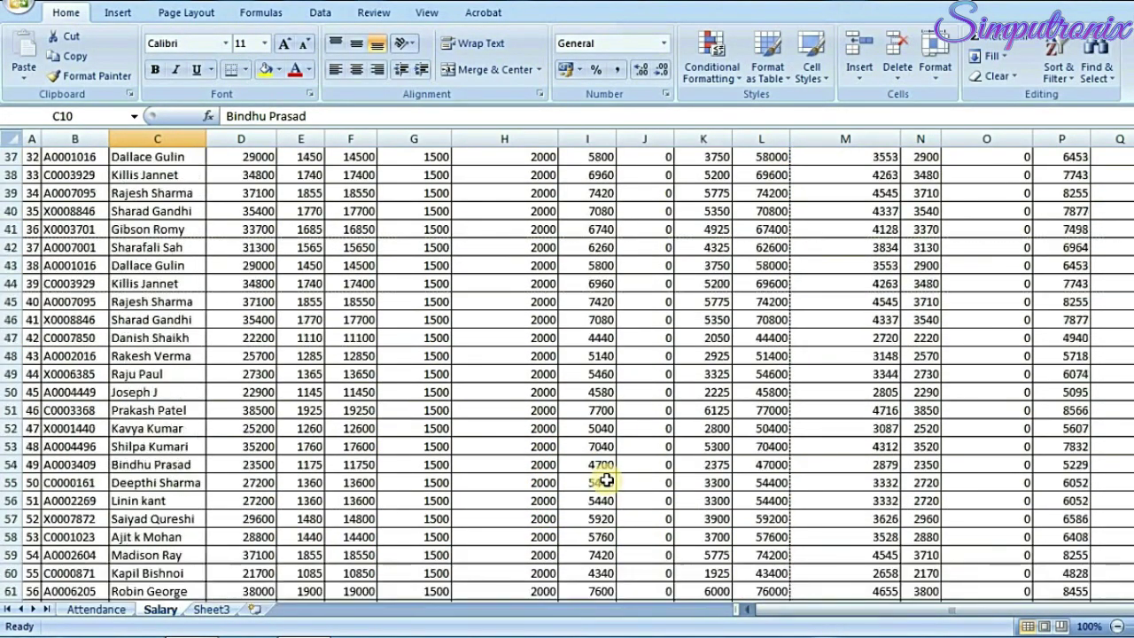
scroll(605, 479, up, 1)
scroll(605, 480, up, 5)
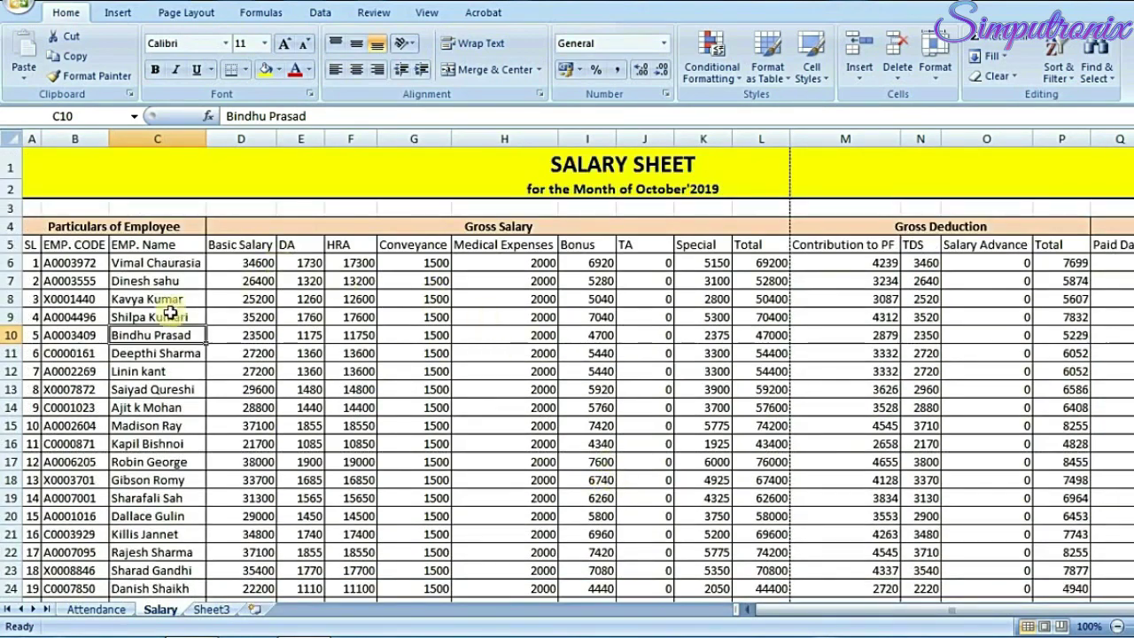
scroll(168, 310, down, 5)
scroll(167, 310, down, 5)
scroll(169, 314, down, 5)
scroll(169, 314, up, 7)
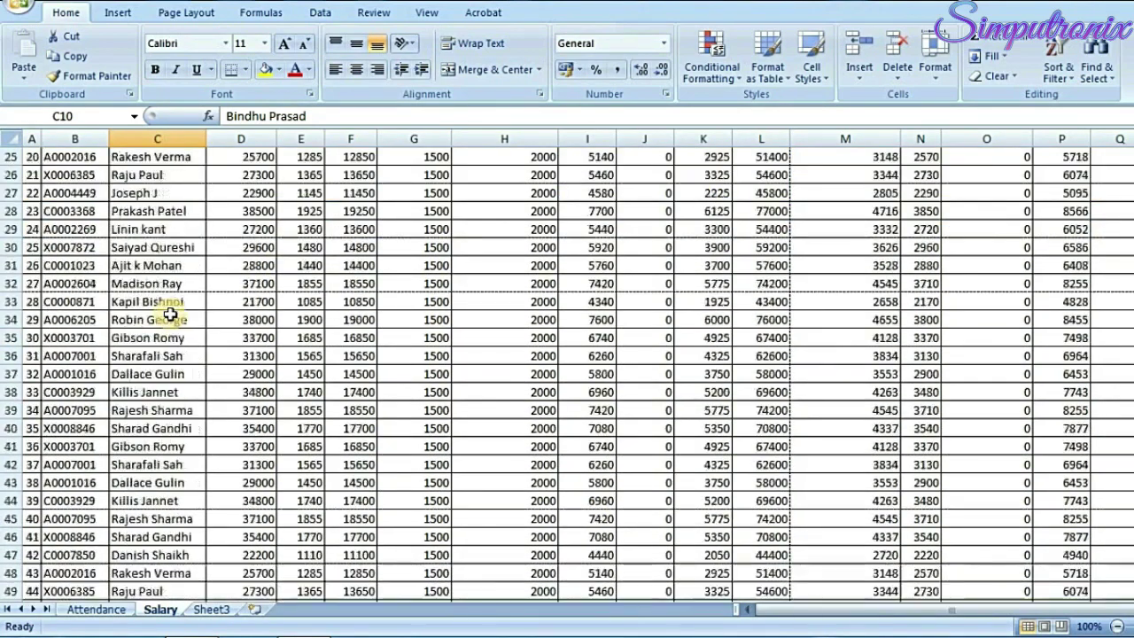
scroll(169, 314, up, 6)
scroll(169, 315, up, 2)
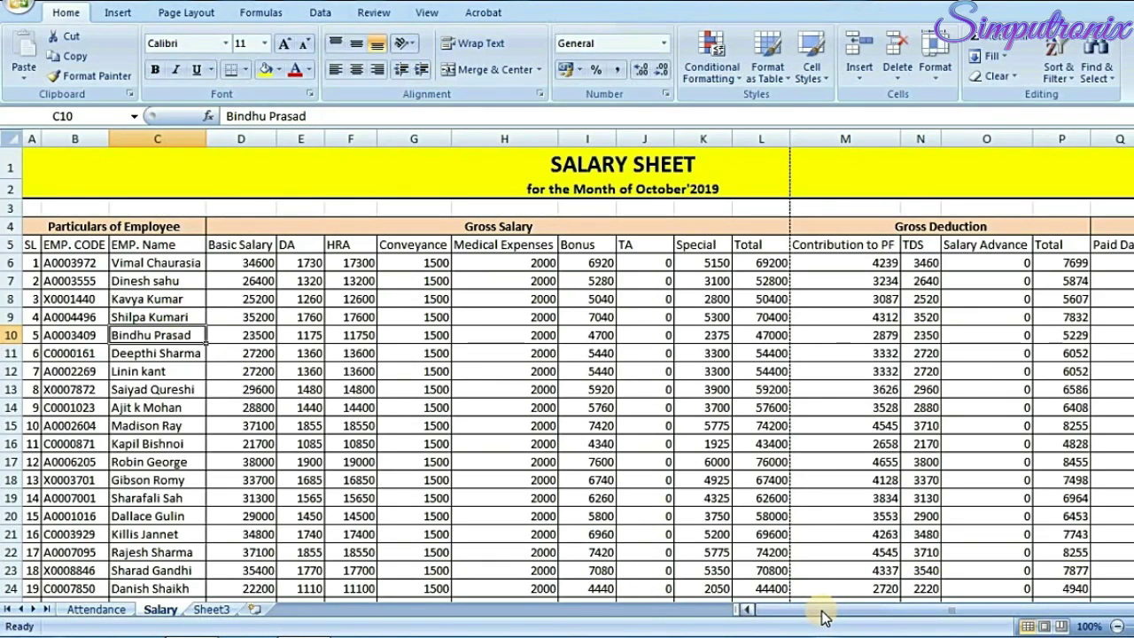
scroll(506, 494, down, 10)
scroll(519, 488, down, 5)
scroll(628, 496, up, 5)
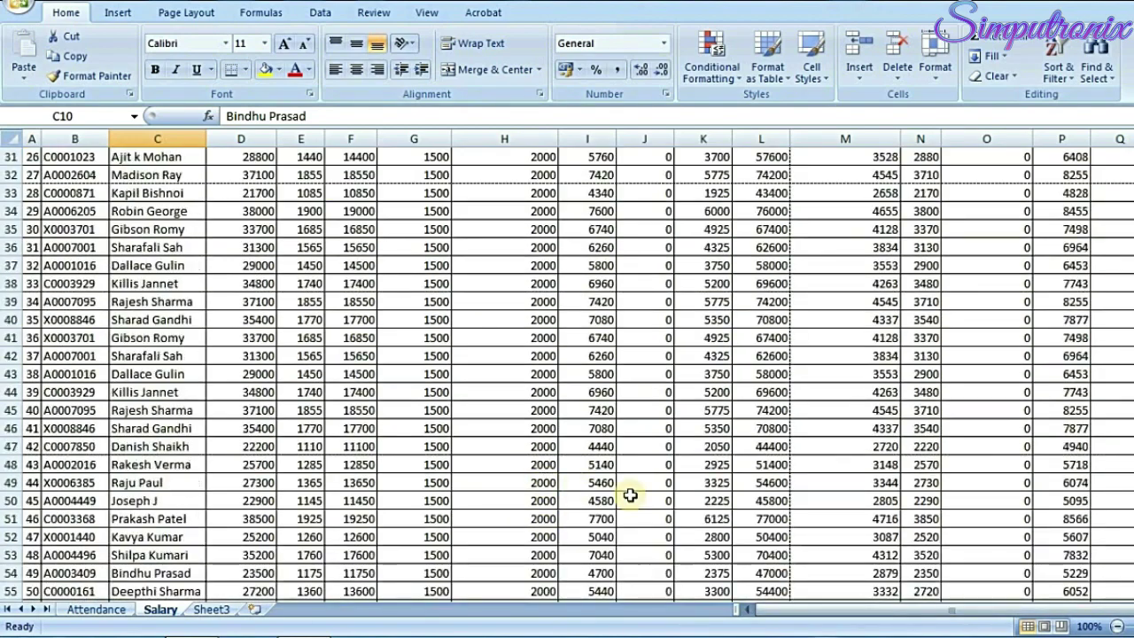
scroll(629, 496, up, 10)
drag(810, 610, 983, 619)
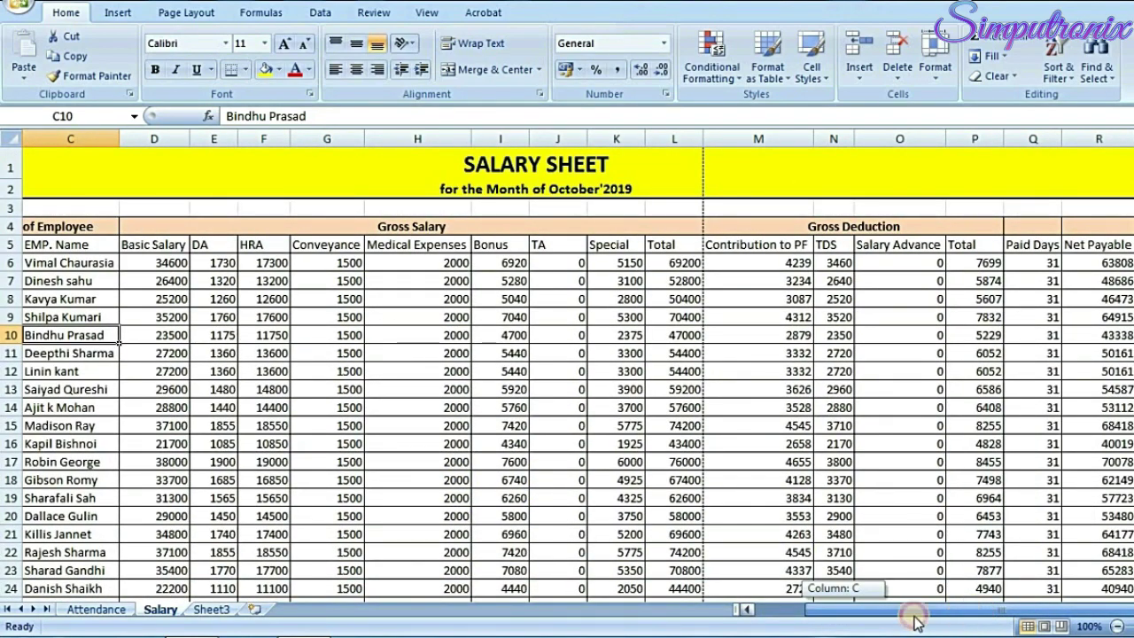
drag(983, 618, 697, 617)
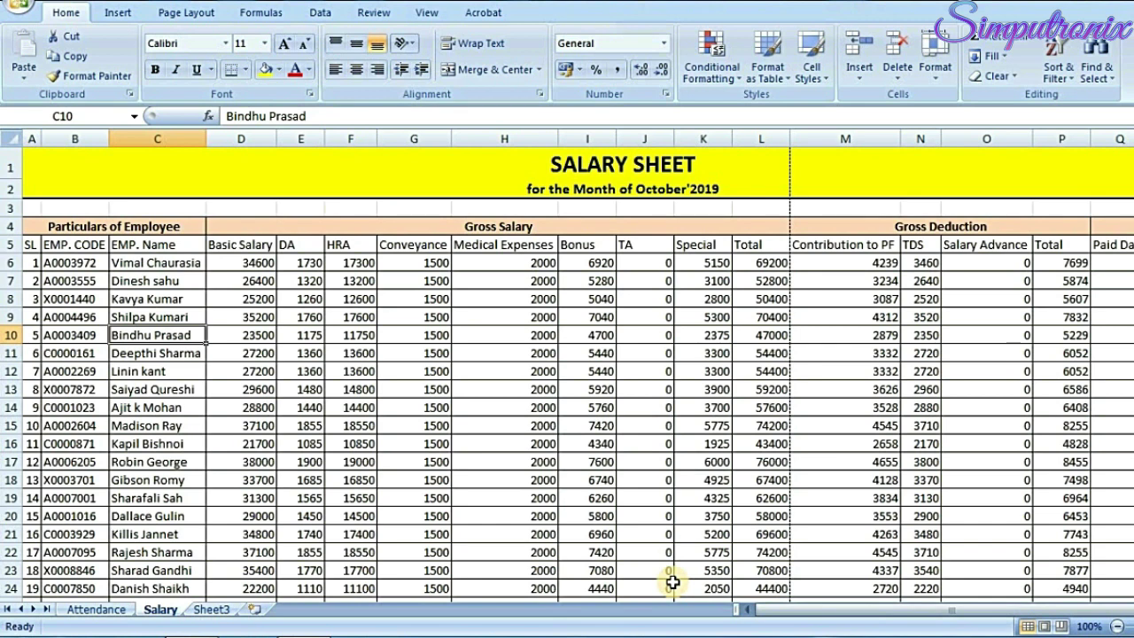
Step: Open Print Preview of the Salary sheet, zoom in and page through it
click(27, 9)
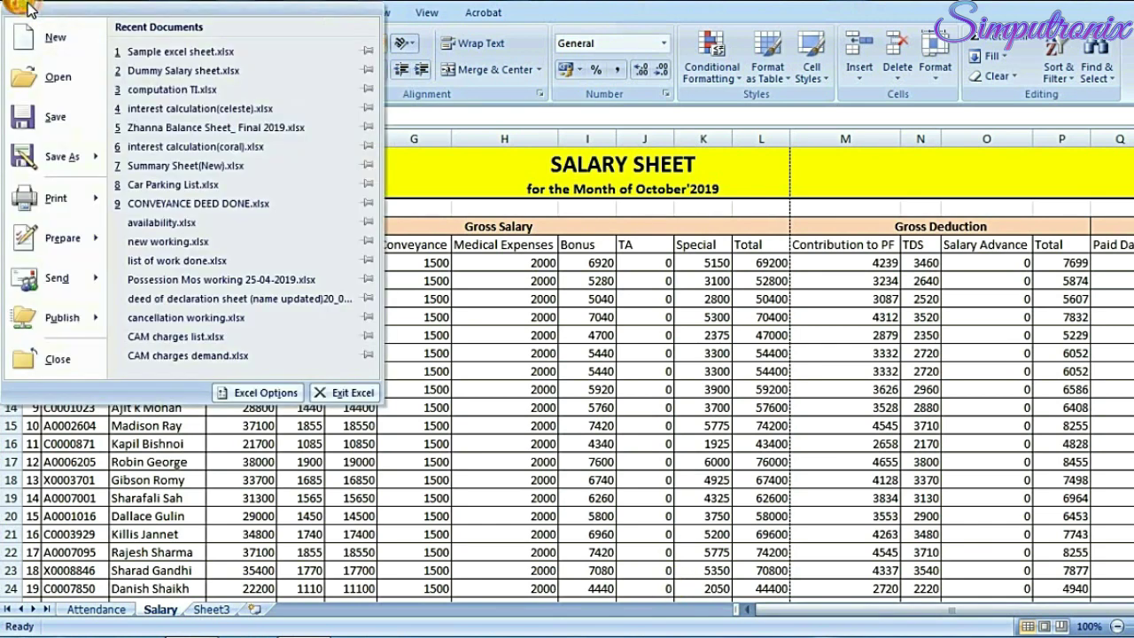
mouse_move(69, 200)
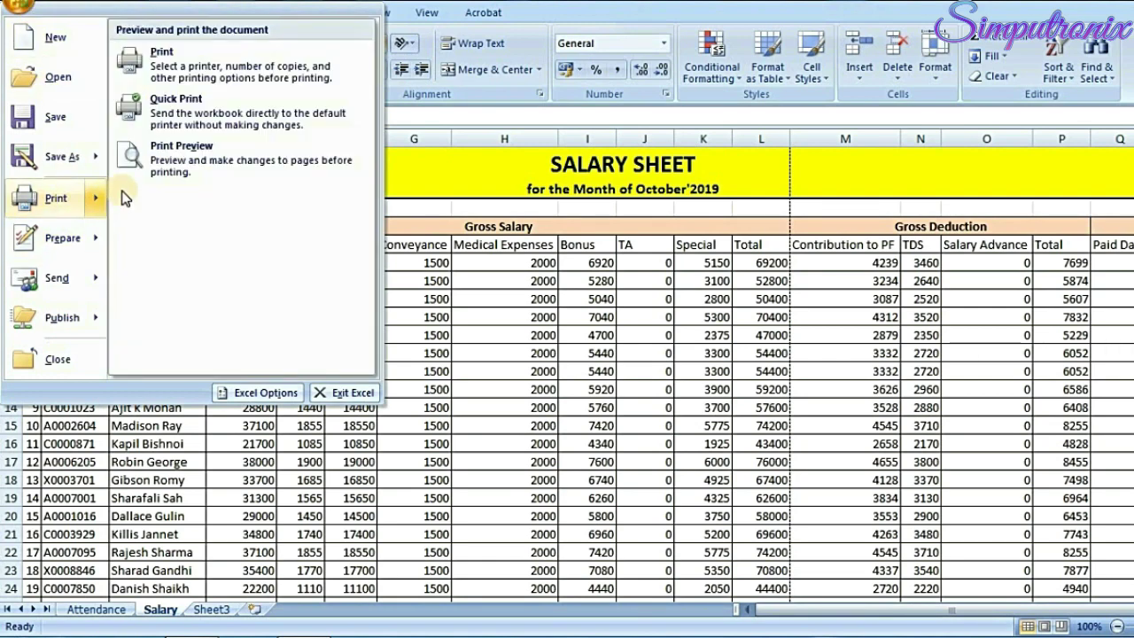
click(190, 165)
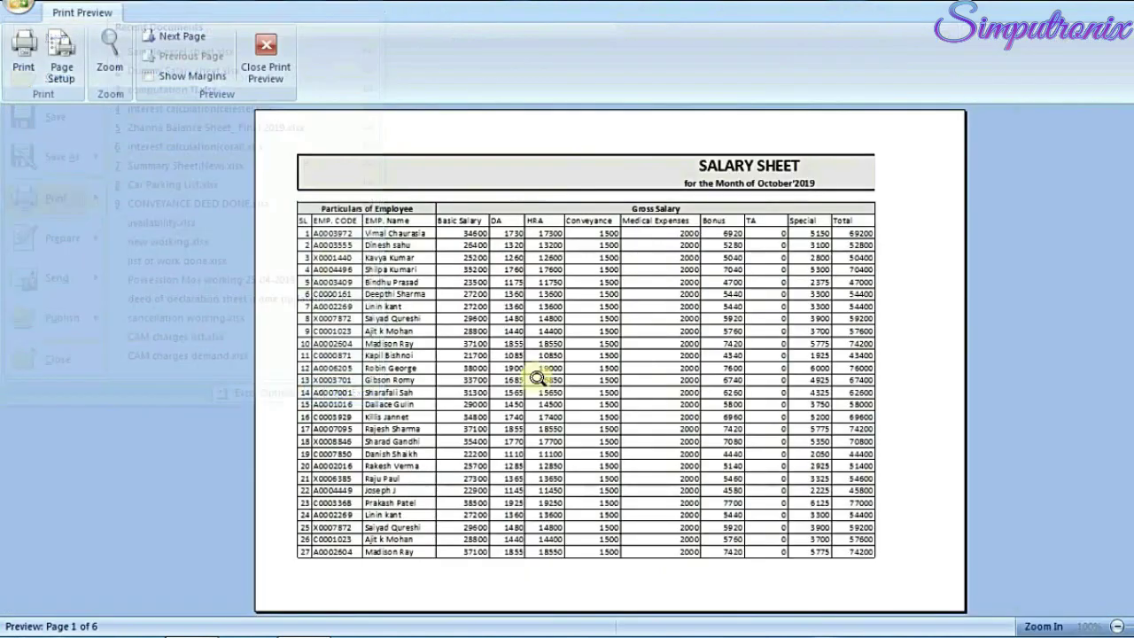
click(860, 443)
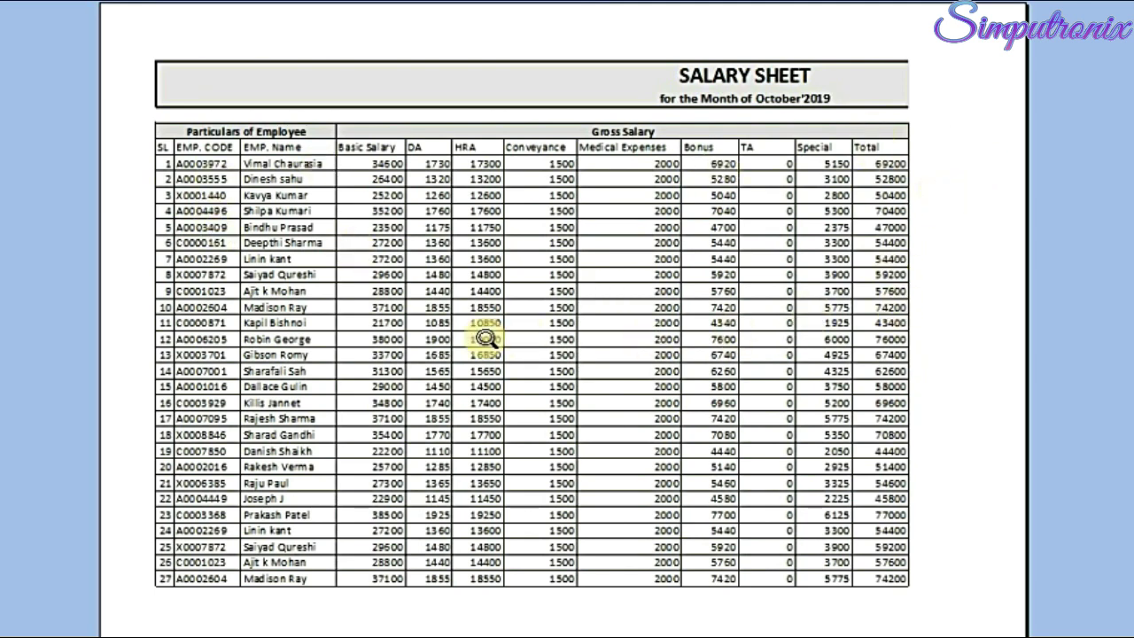
scroll(485, 338, down, 1)
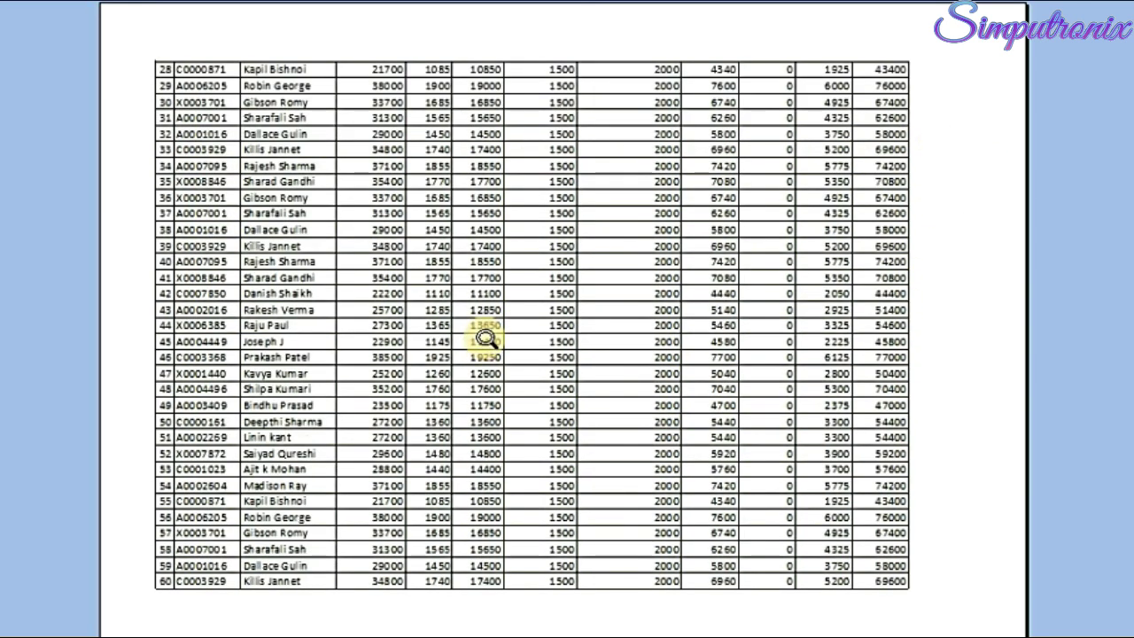
scroll(485, 338, down, 1)
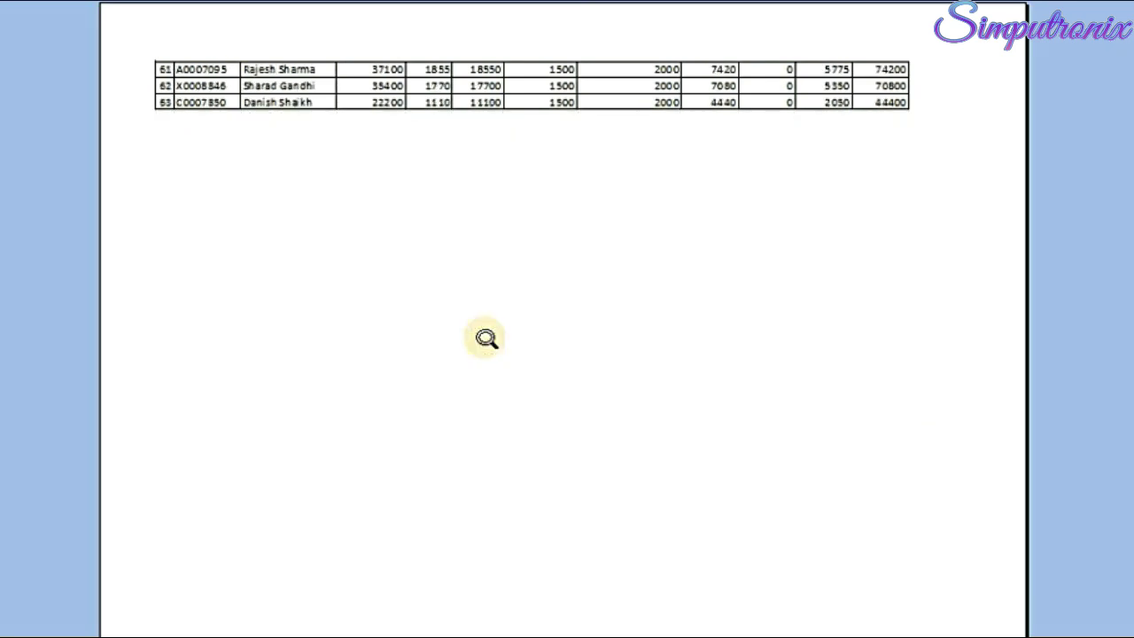
scroll(485, 338, up, 1)
scroll(486, 338, up, 1)
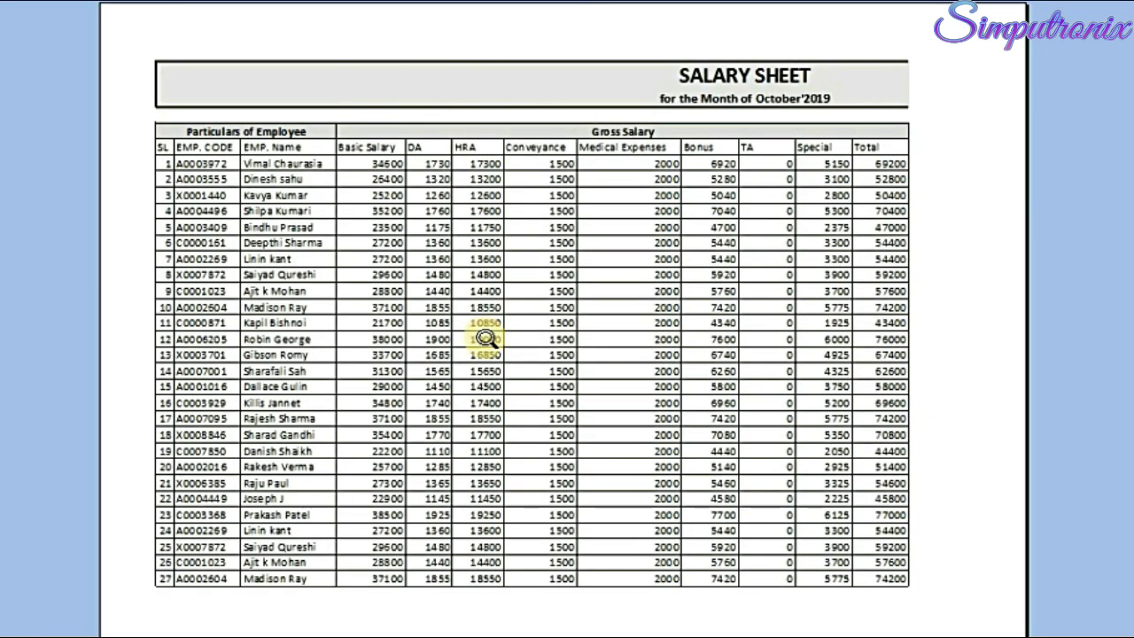
scroll(479, 336, down, 2)
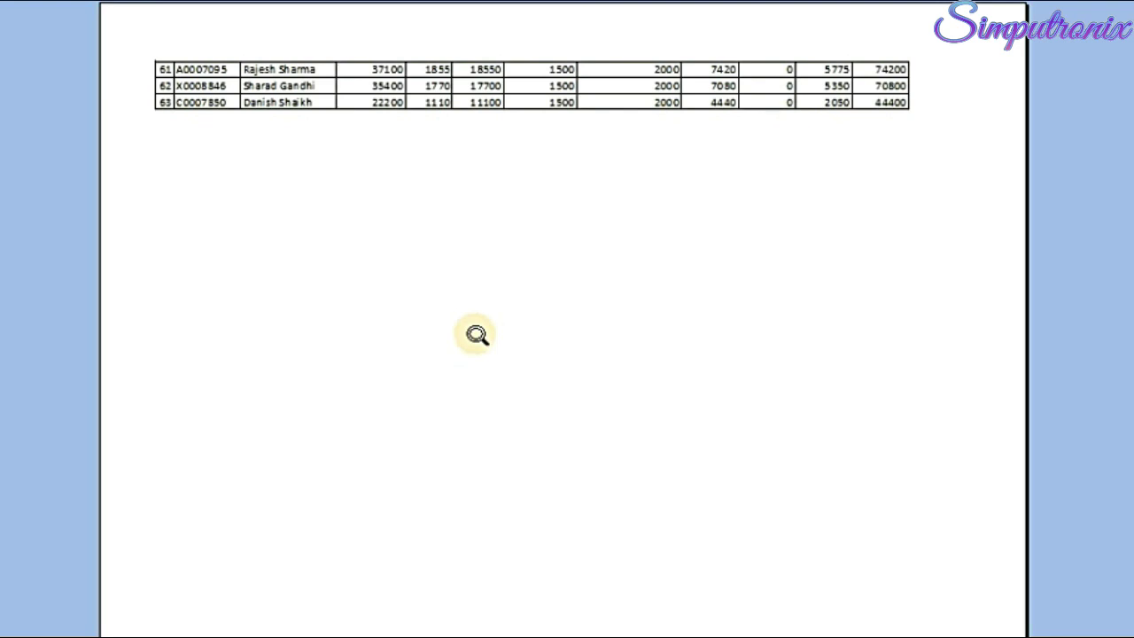
scroll(477, 335, up, 1)
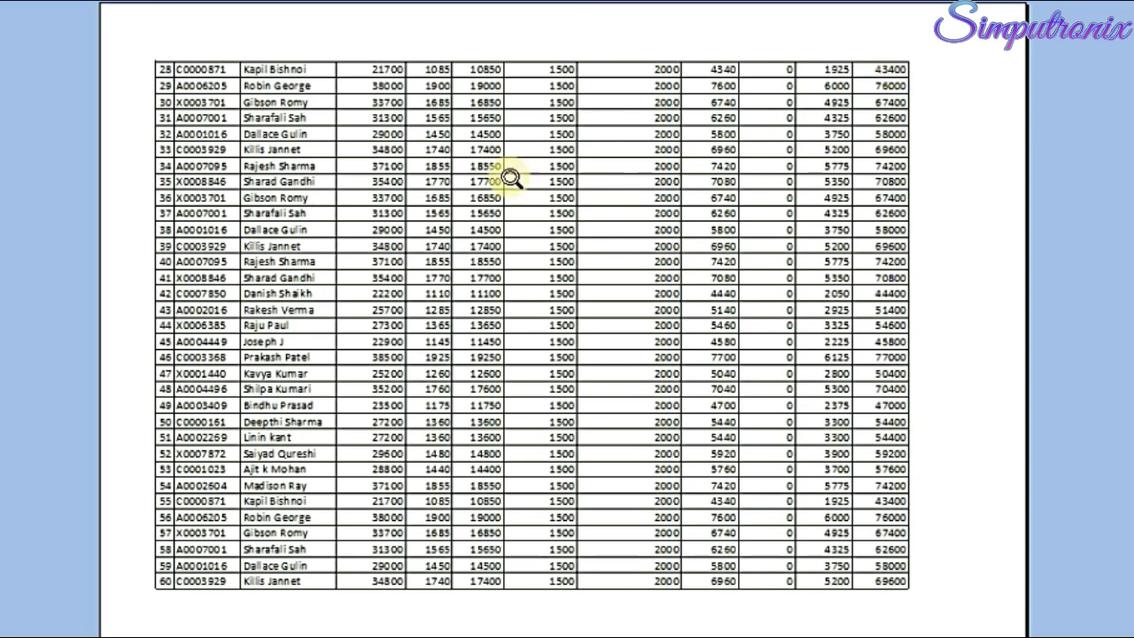
scroll(403, 261, up, 2)
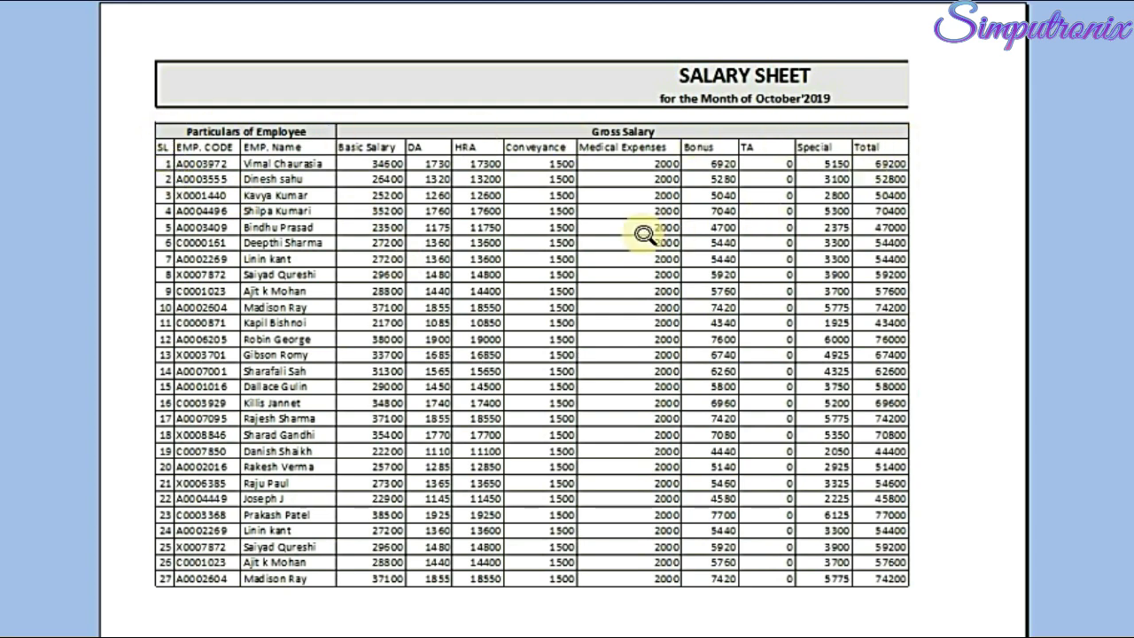
scroll(644, 233, down, 2)
scroll(643, 234, down, 2)
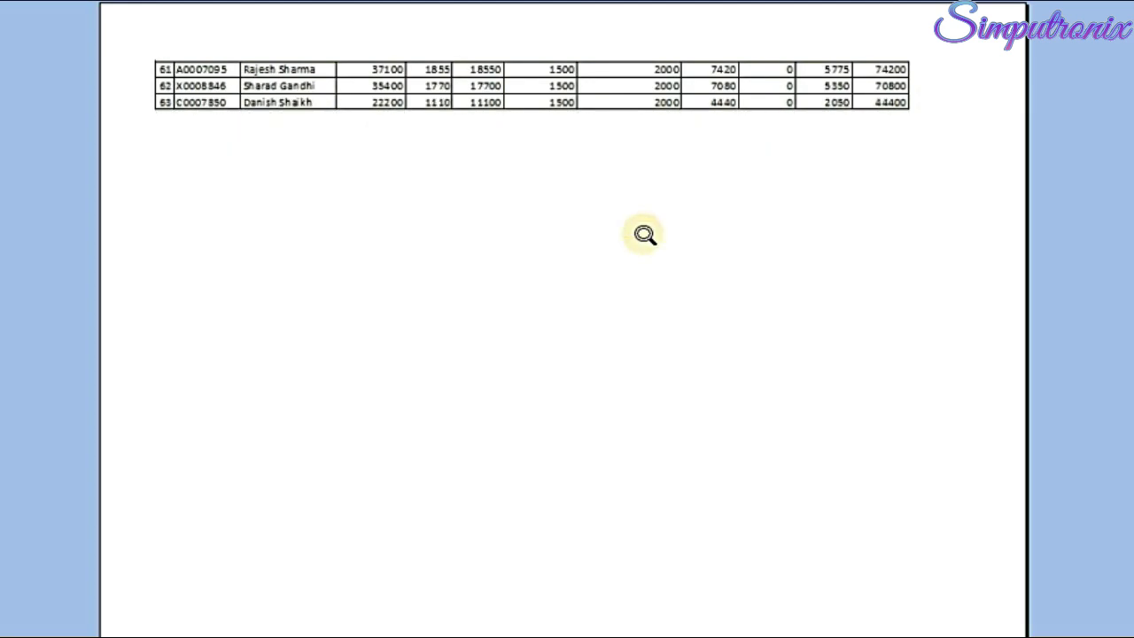
scroll(644, 234, up, 2)
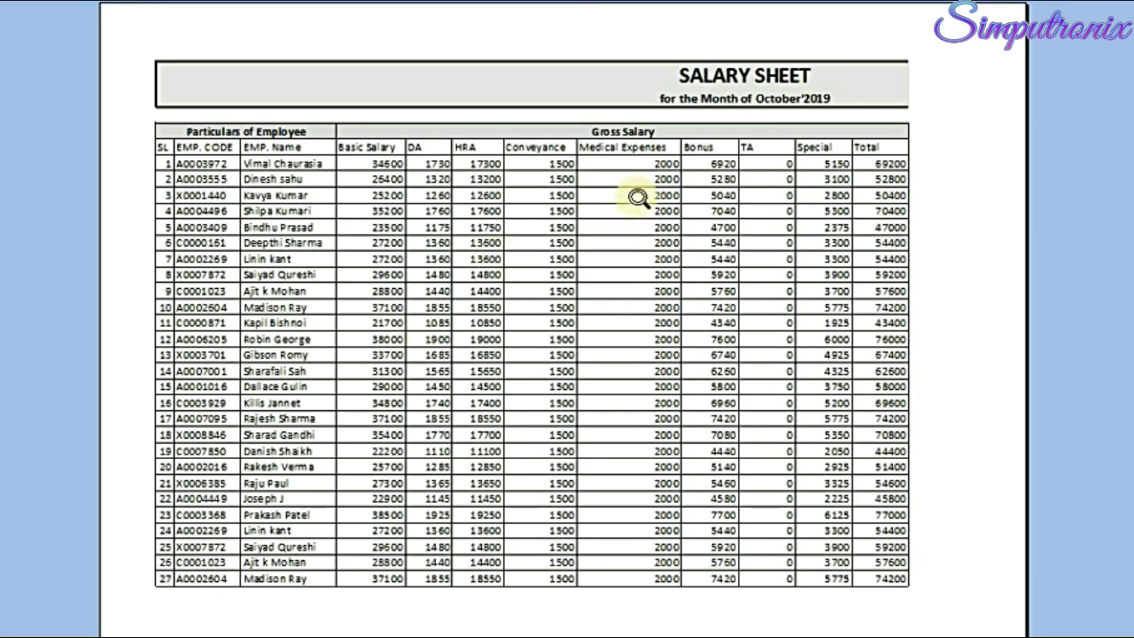
scroll(637, 197, down, 1)
scroll(637, 197, down, 1)
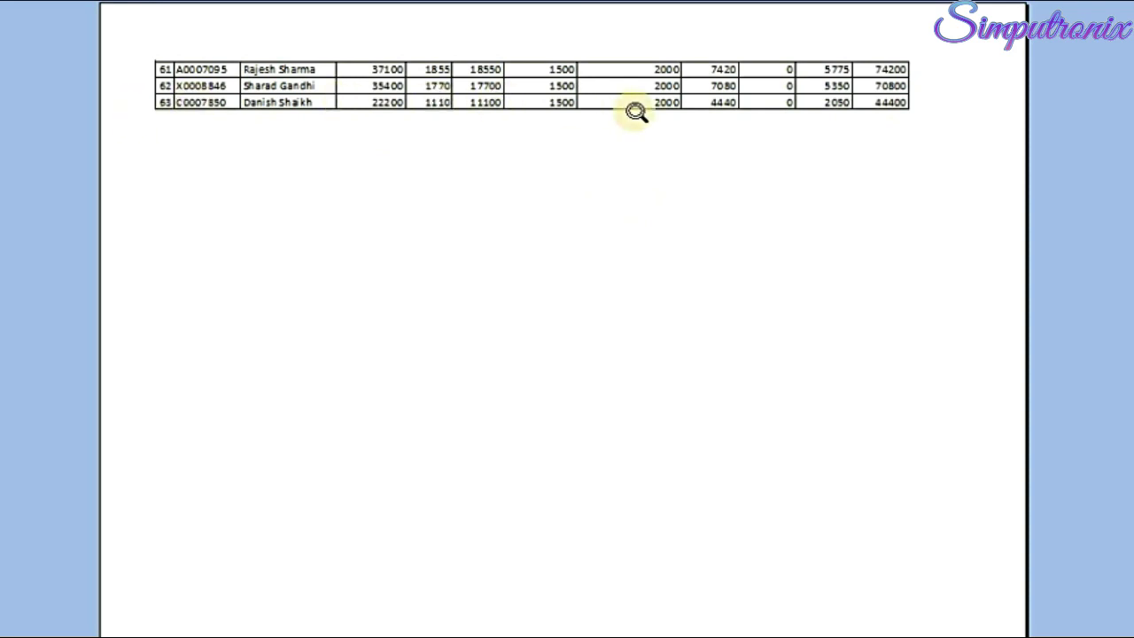
scroll(852, 186, up, 2)
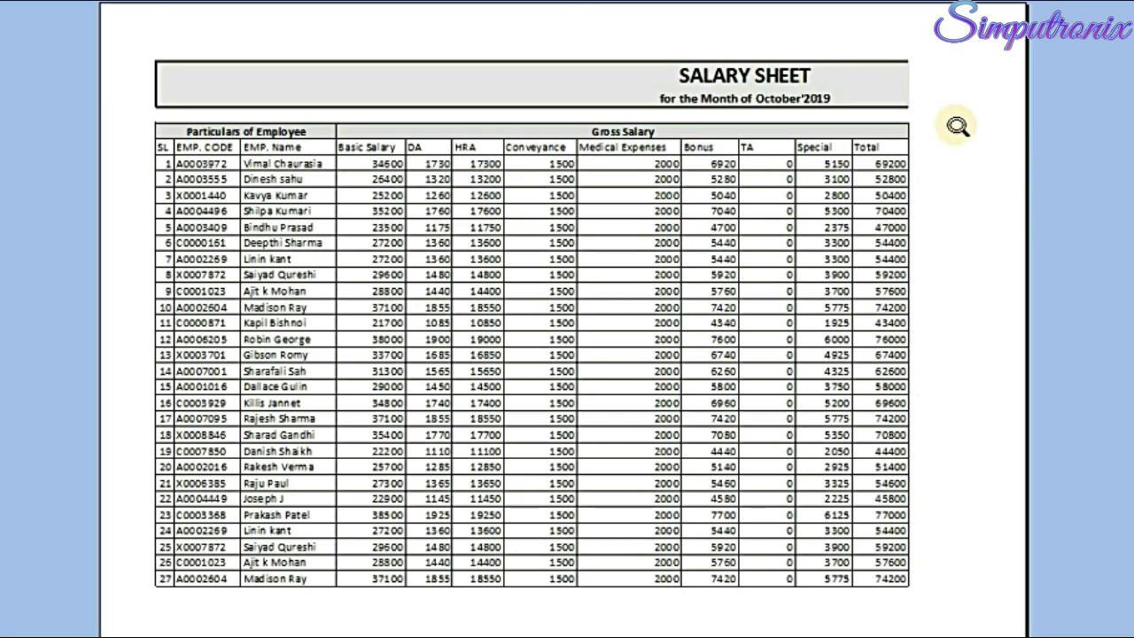
scroll(446, 282, down, 2)
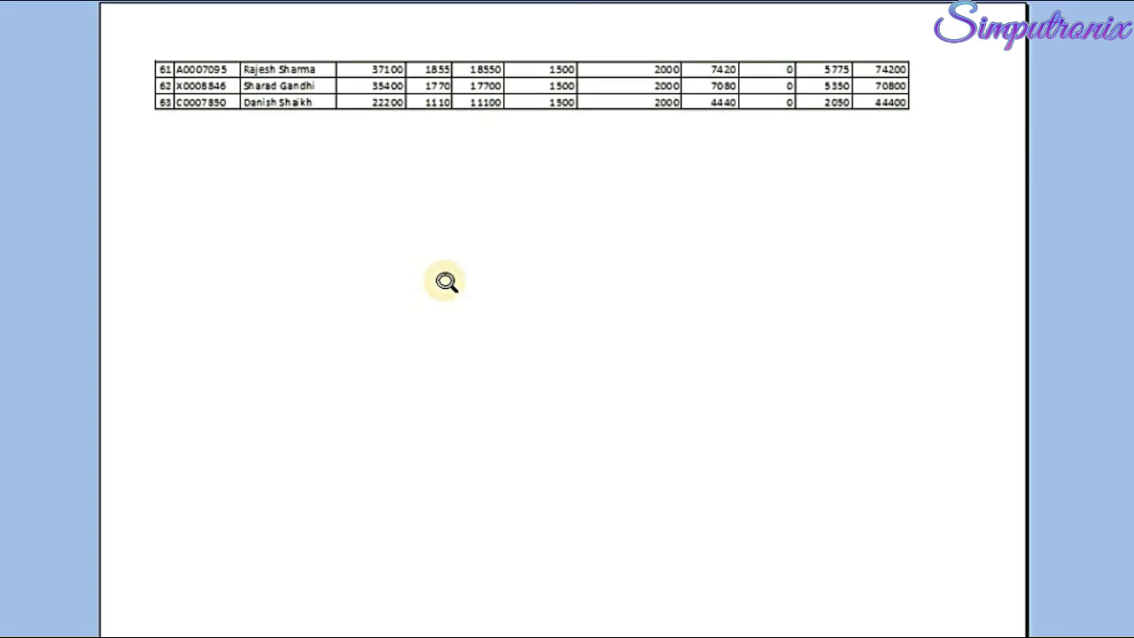
scroll(445, 281, down, 1)
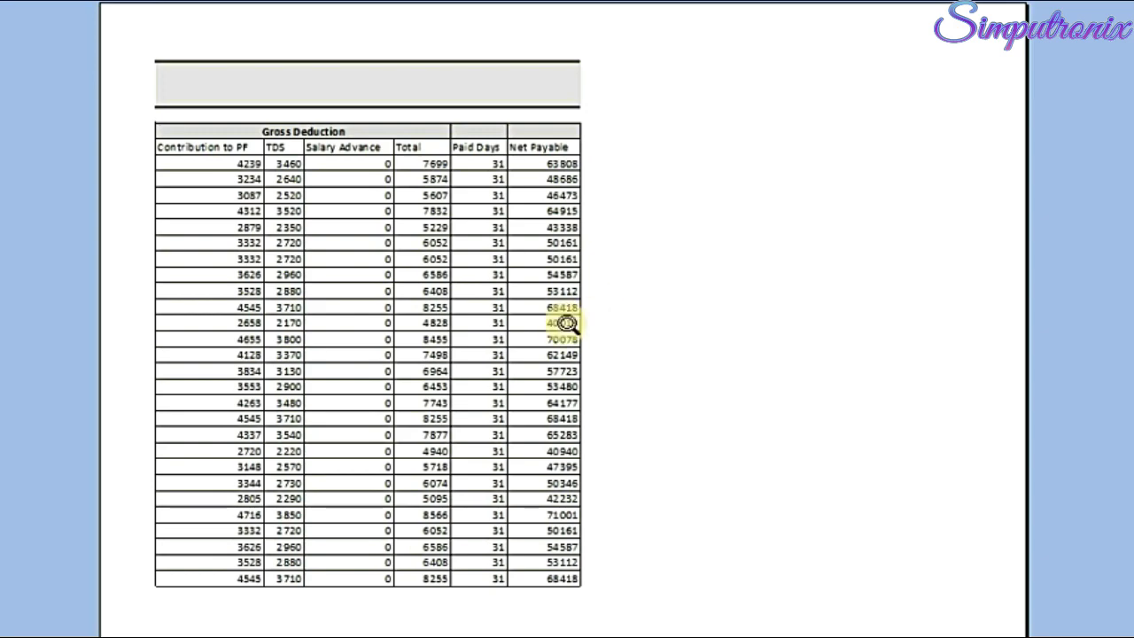
scroll(565, 324, down, 1)
scroll(221, 70, down, 1)
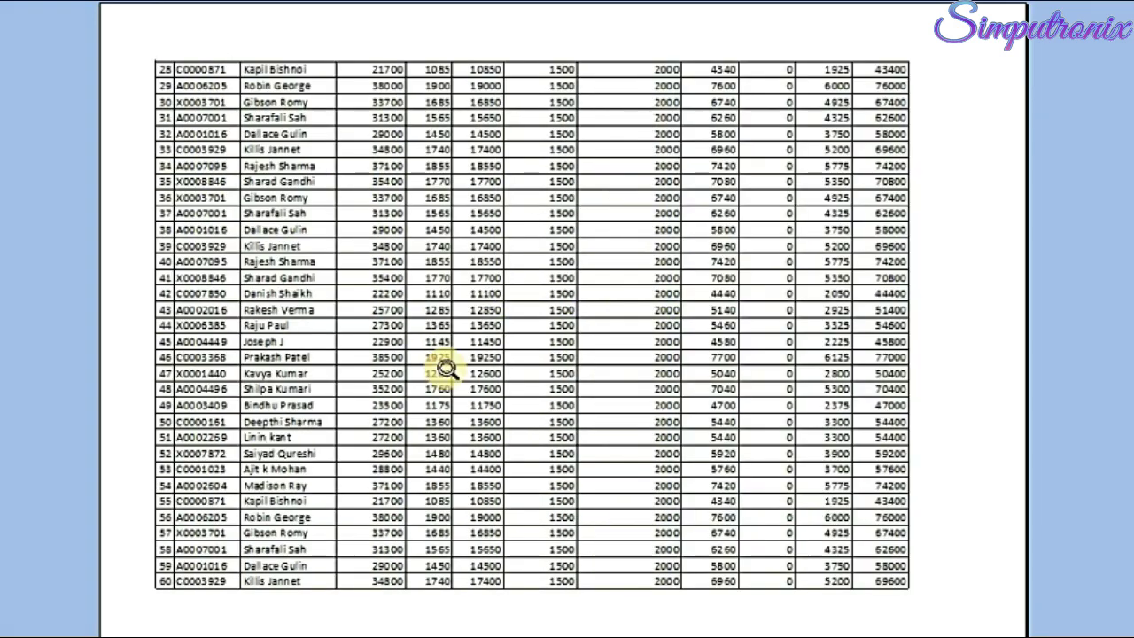
scroll(372, 296, down, 1)
scroll(372, 296, down, 1)
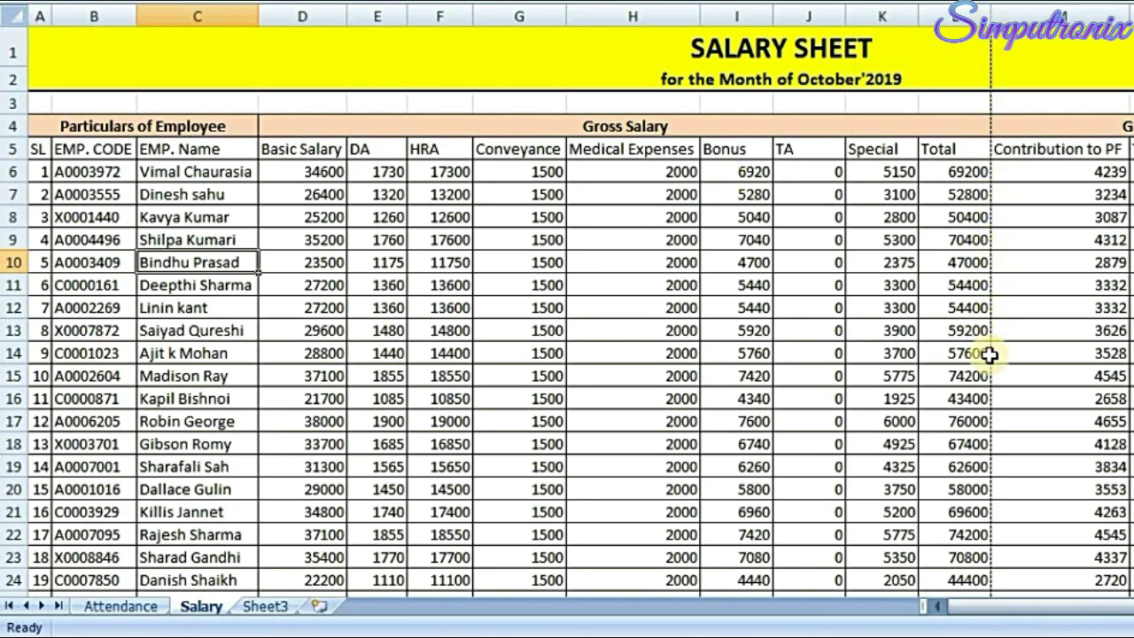
click(1001, 622)
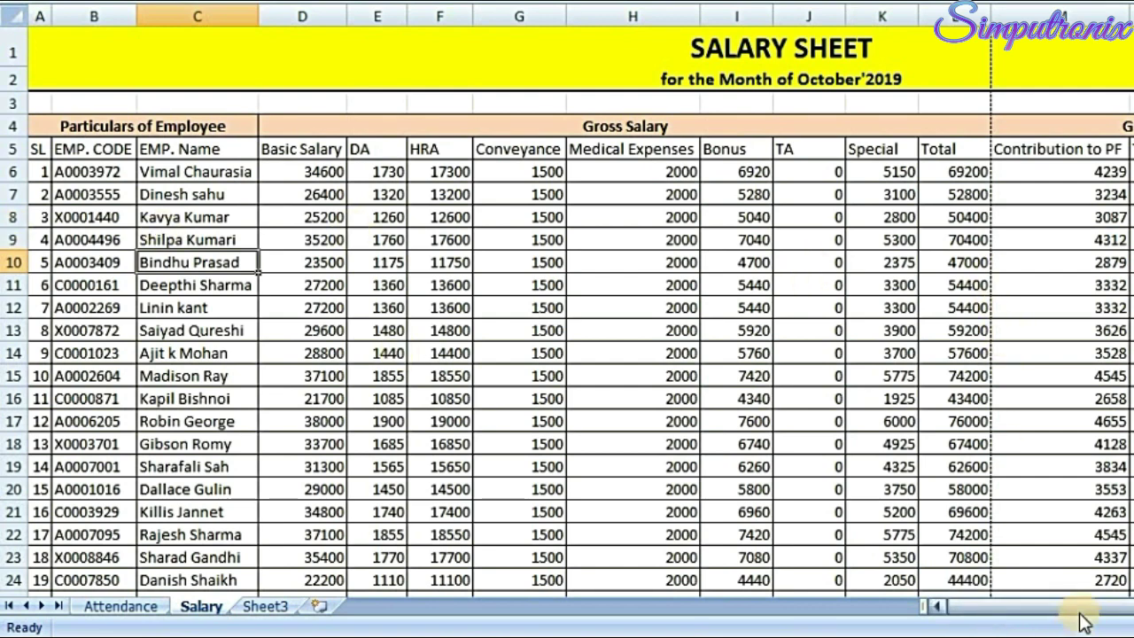
drag(974, 606, 1045, 478)
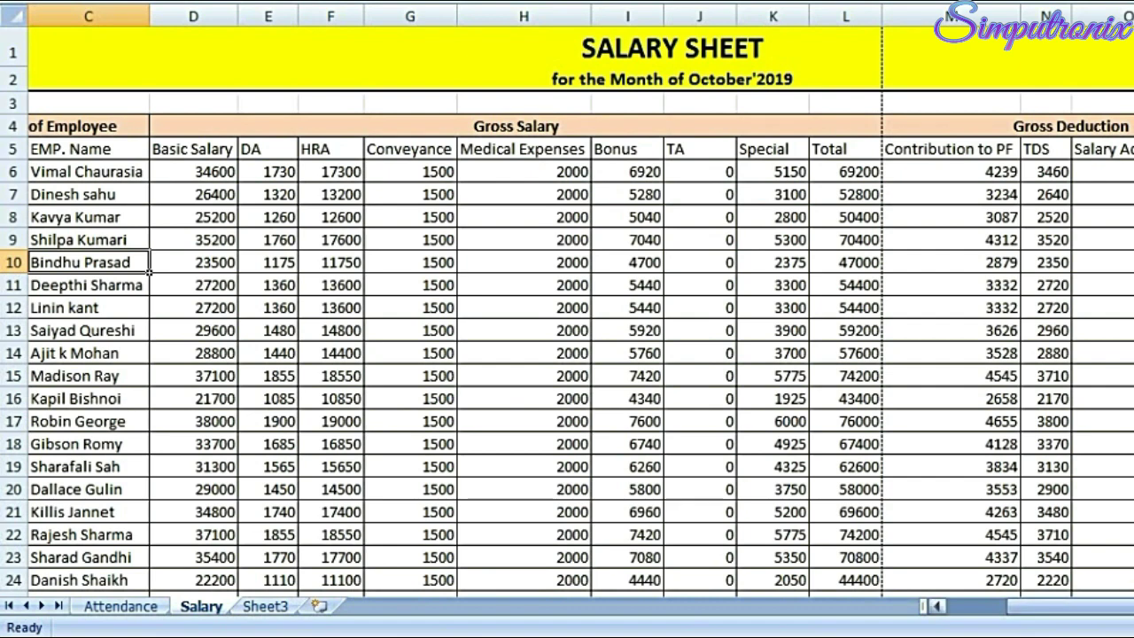
click(937, 606)
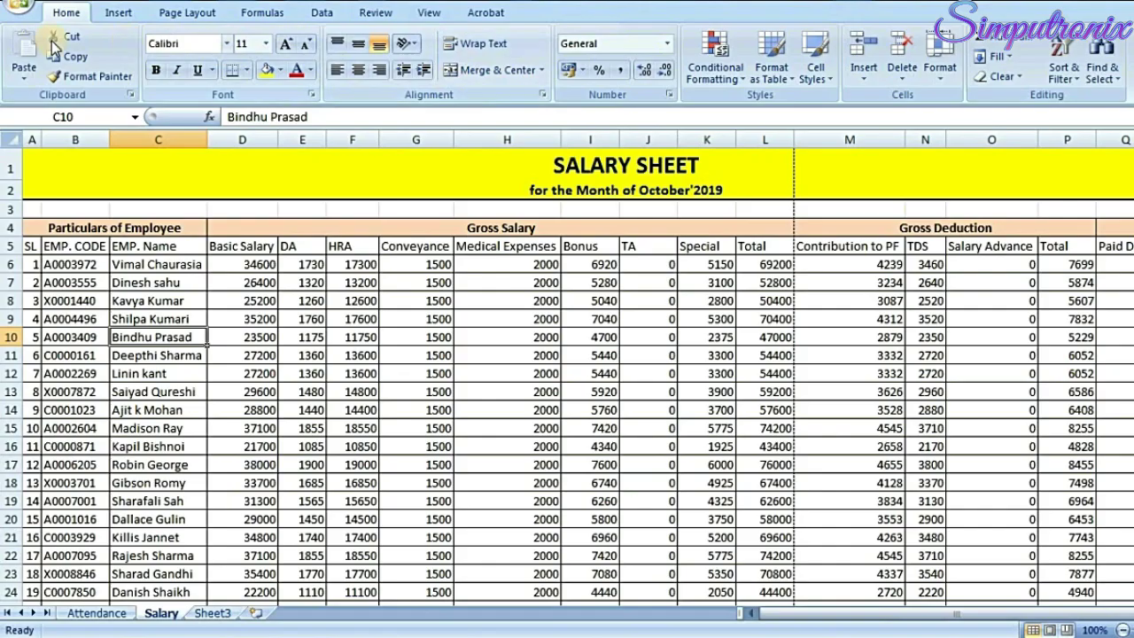
Step: Open Page Setup's Sheet tab from Page Layout > Print Titles
click(189, 16)
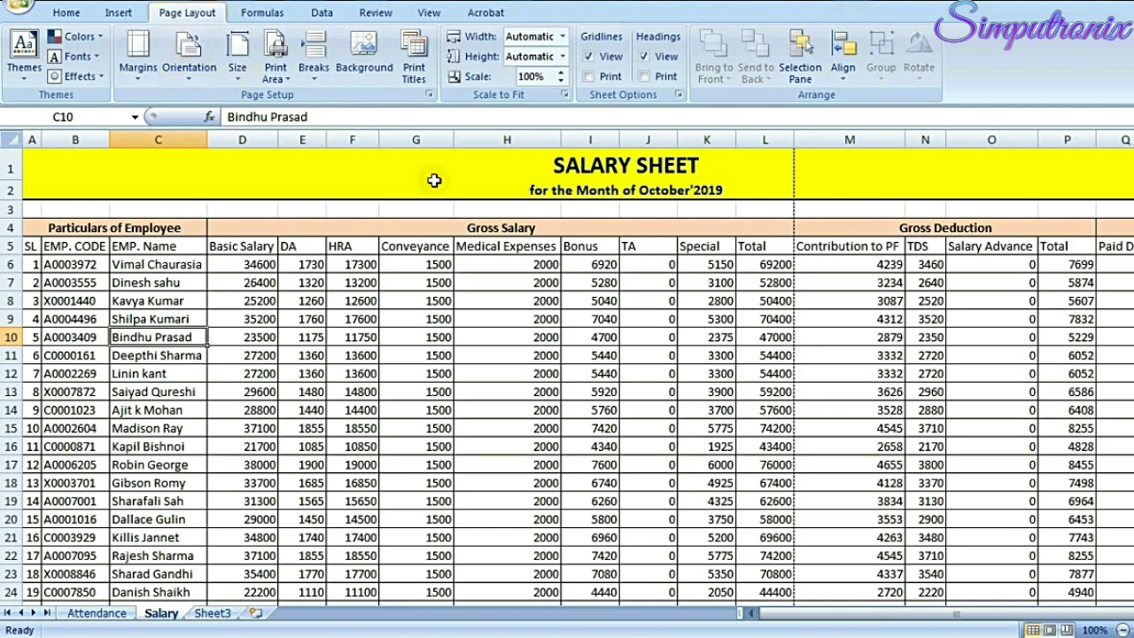
click(418, 77)
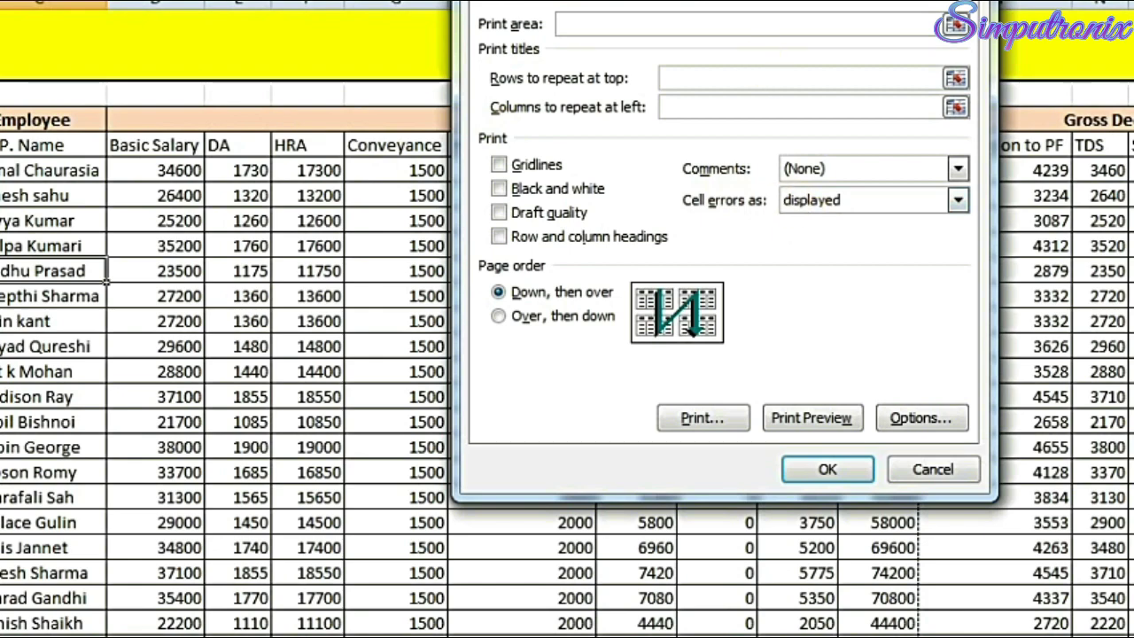
Step: Move Page Setup into view and collapse the Print area box to pick cells on the sheet
drag(780, 0, 647, 37)
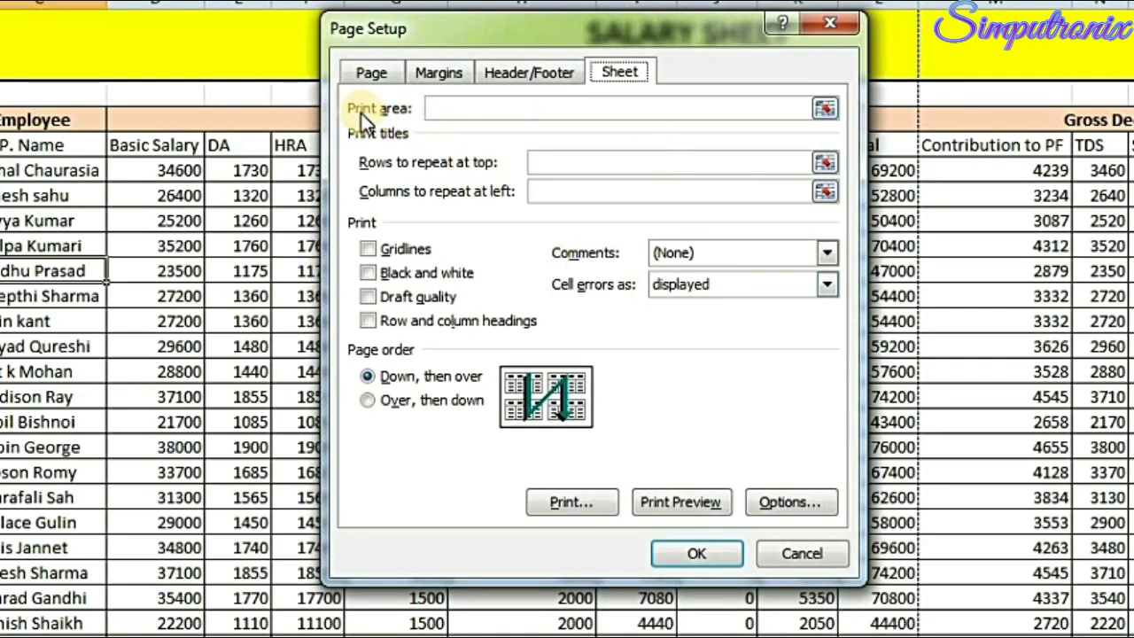
click(436, 109)
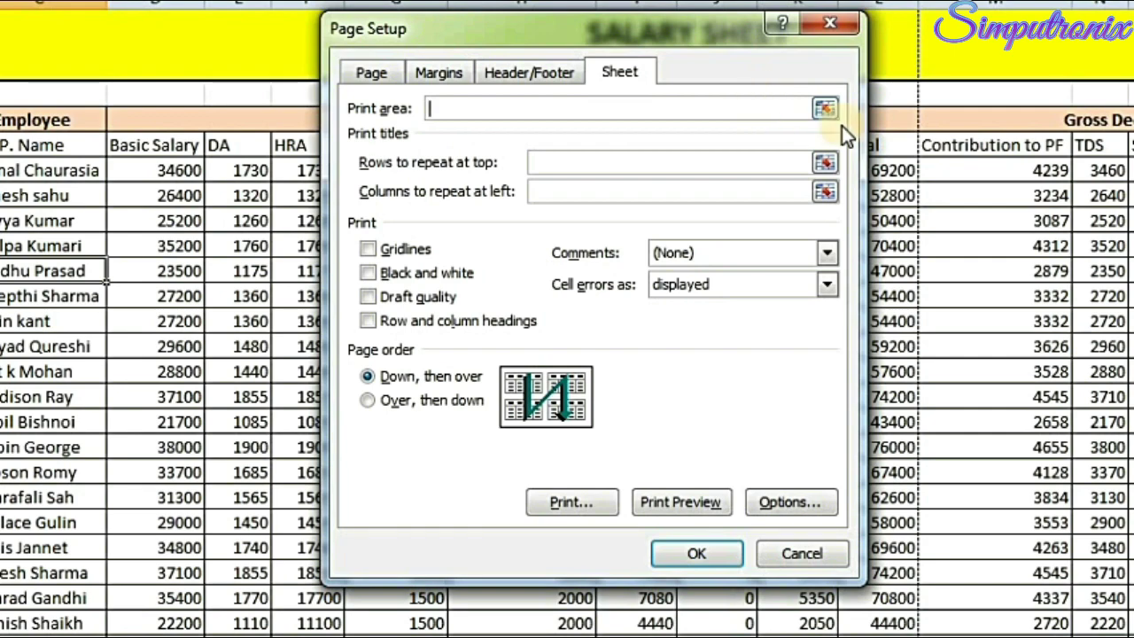
click(822, 111)
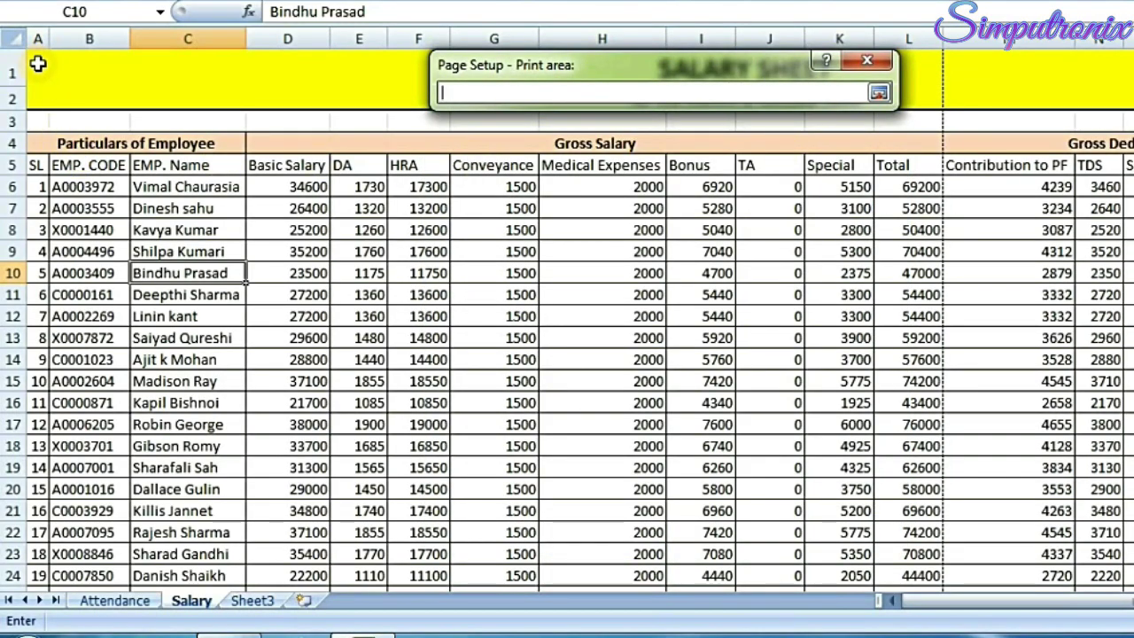
Step: Select A1 to R68 as the print area ($A$1:$R$68) and restore Page Setup
mouse_move(39, 65)
mouse_down()
mouse_move(755, 326)
mouse_move(1124, 557)
mouse_up()
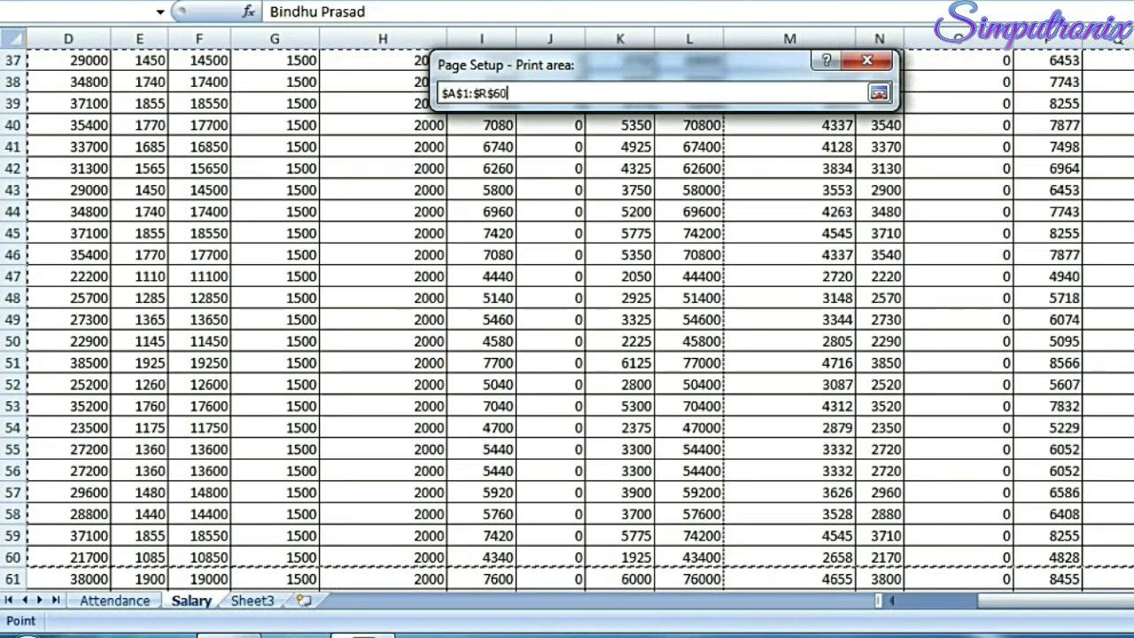
drag(1125, 567, 1125, 566)
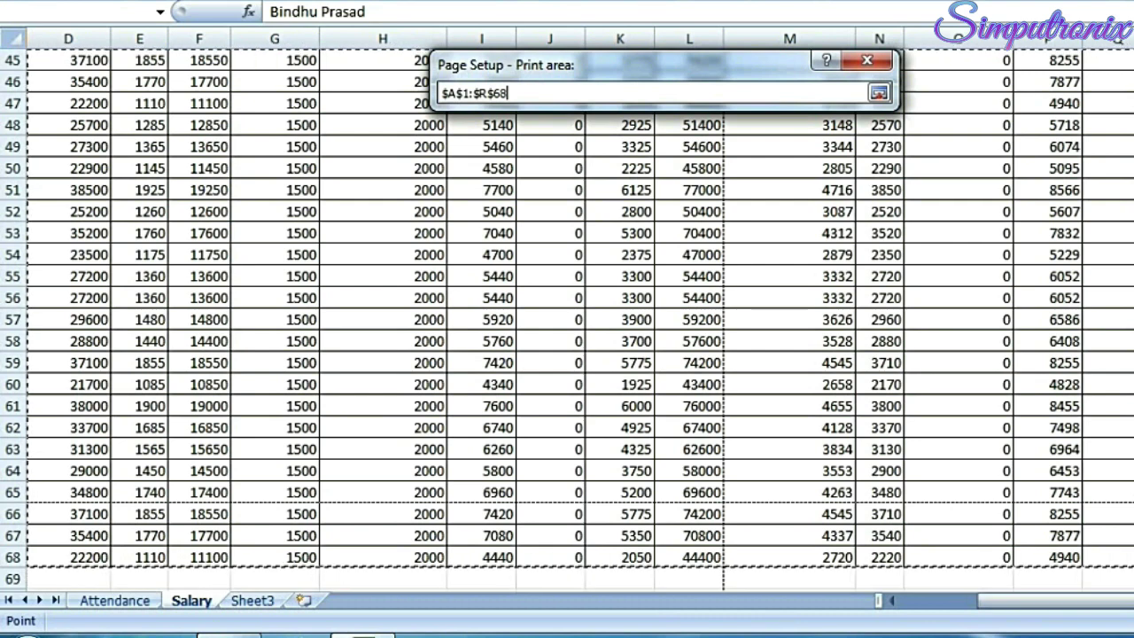
click(878, 93)
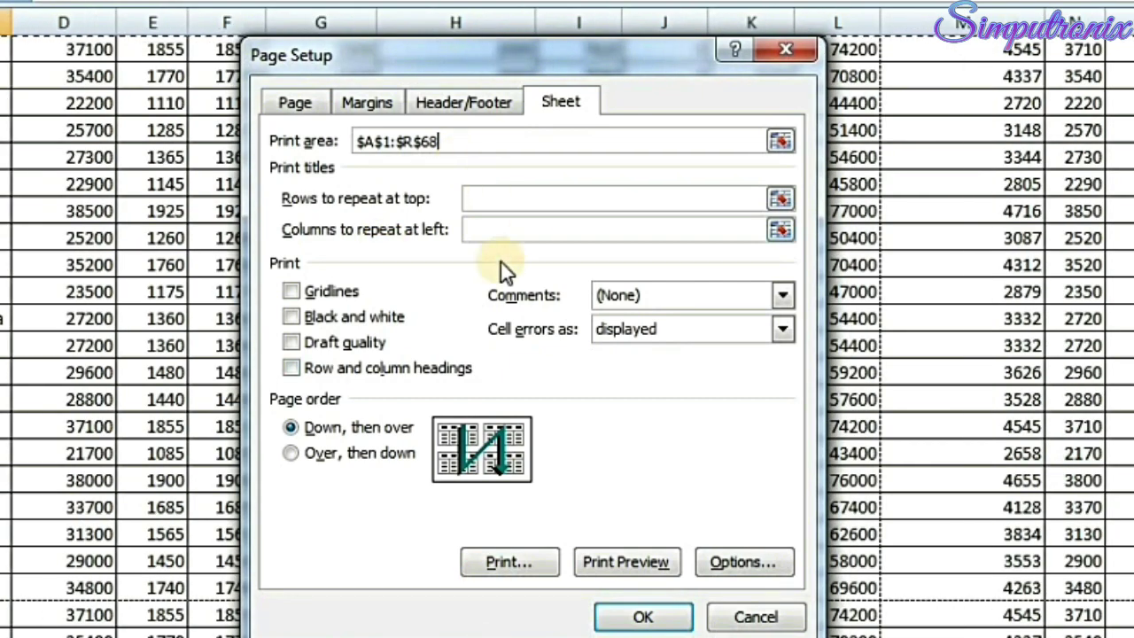
scroll(475, 271, up, 3)
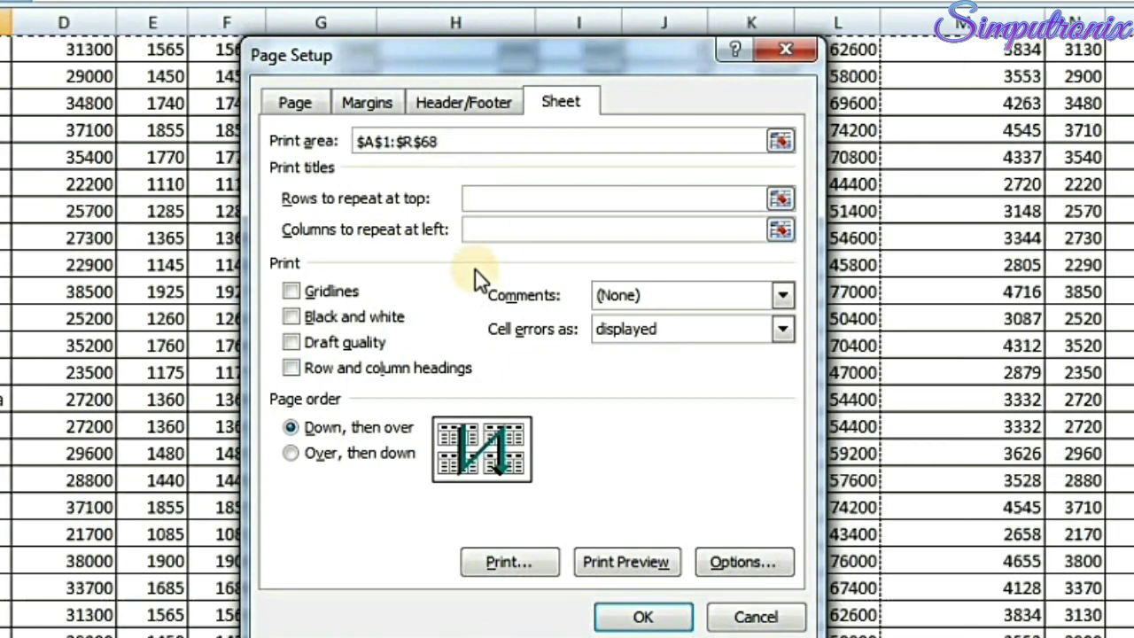
scroll(474, 268, up, 3)
scroll(474, 268, up, 5)
scroll(476, 267, up, 3)
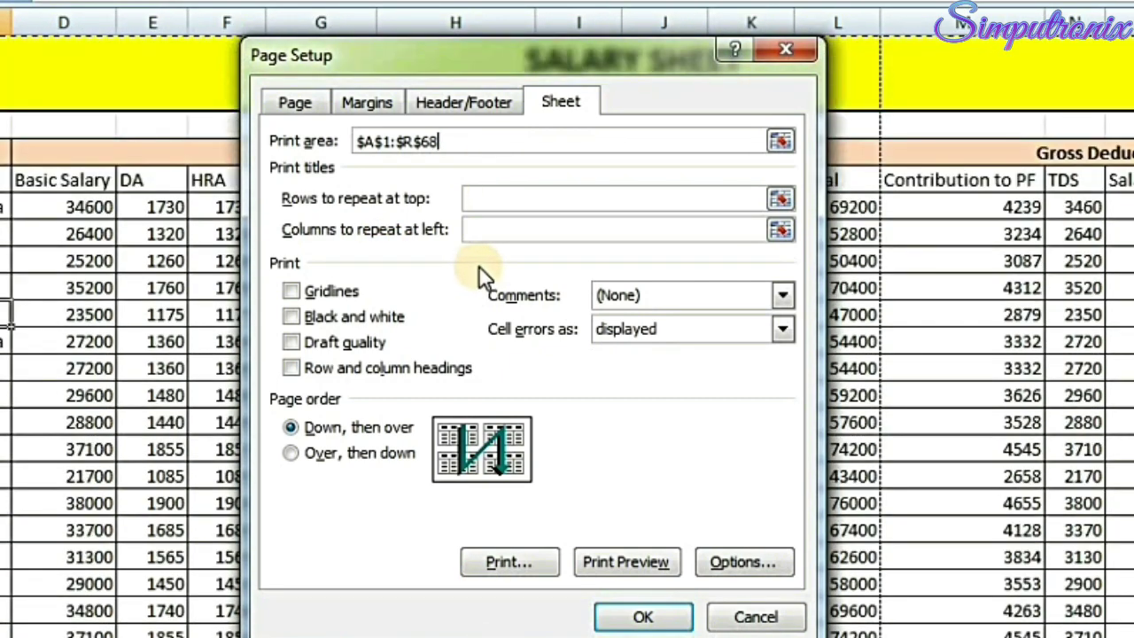
Step: Set Rows to repeat at top to $4:$5 and open Print Preview
click(478, 196)
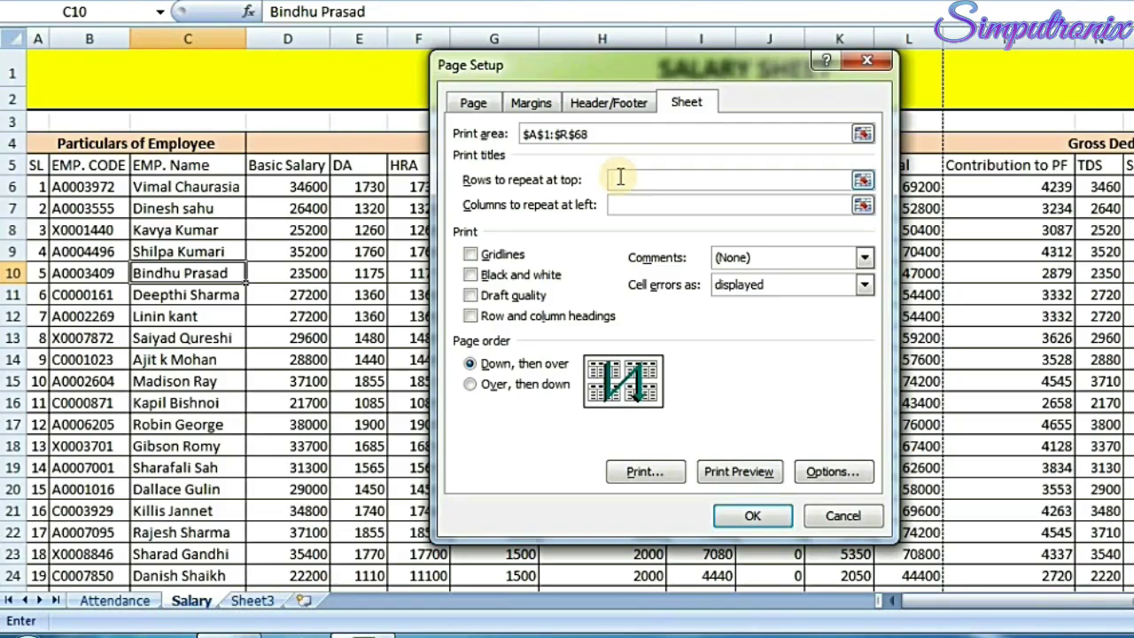
click(862, 180)
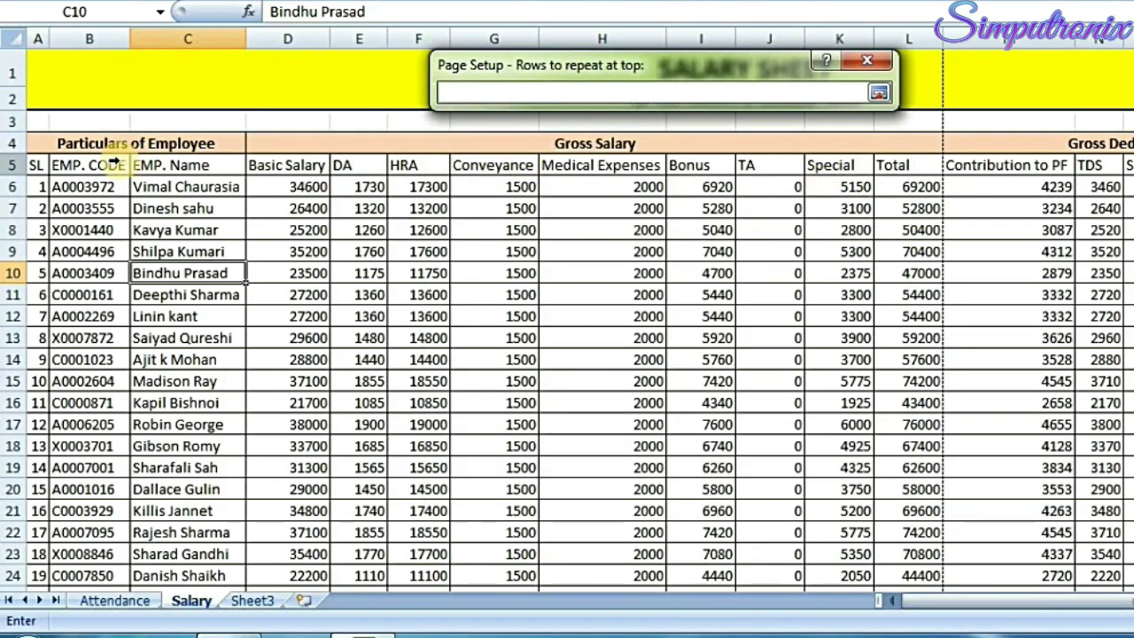
click(16, 143)
click(13, 166)
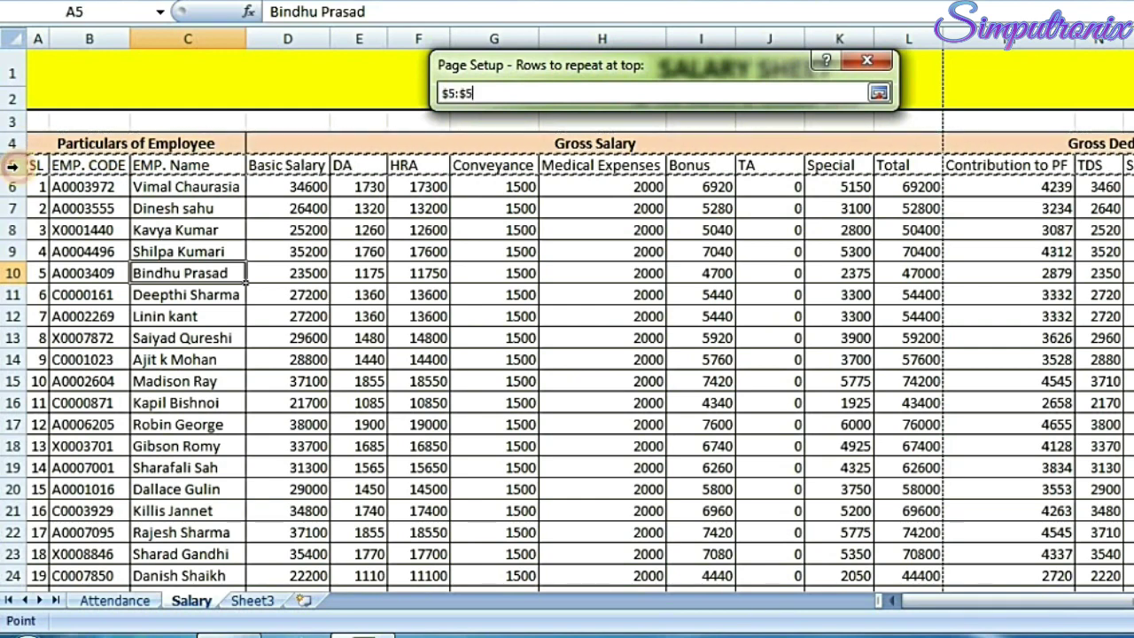
drag(12, 143, 13, 165)
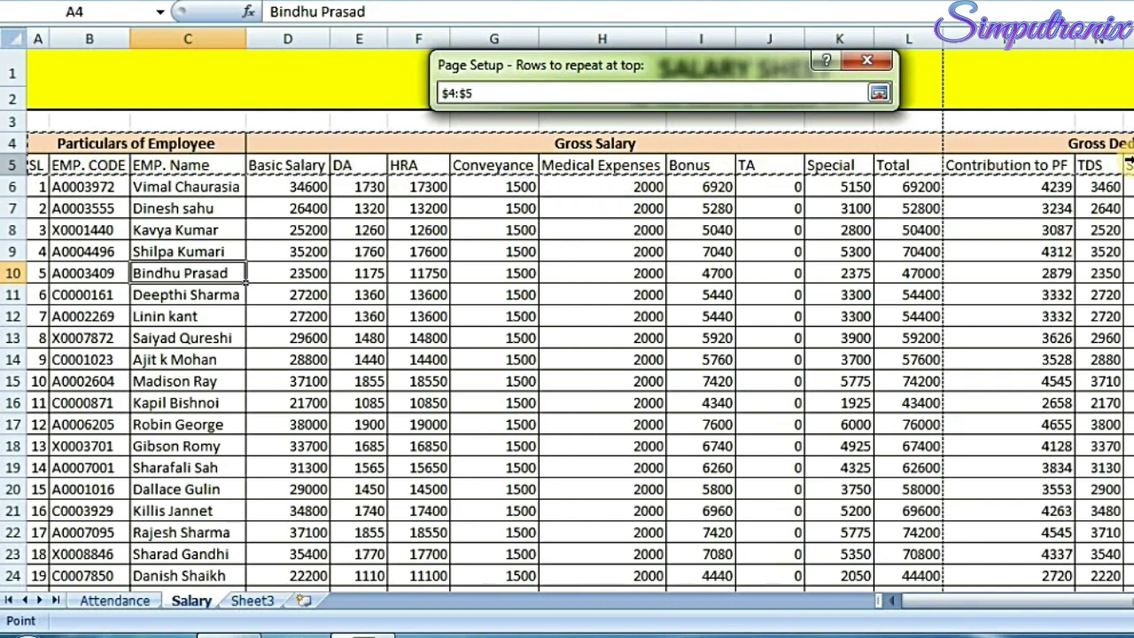
click(879, 96)
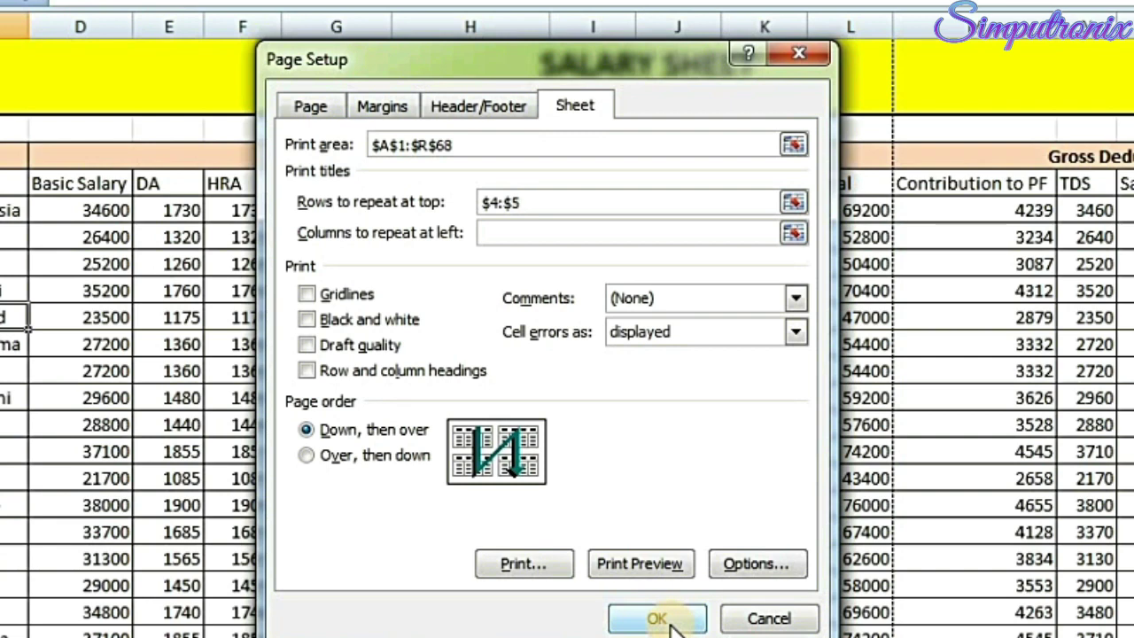
click(643, 565)
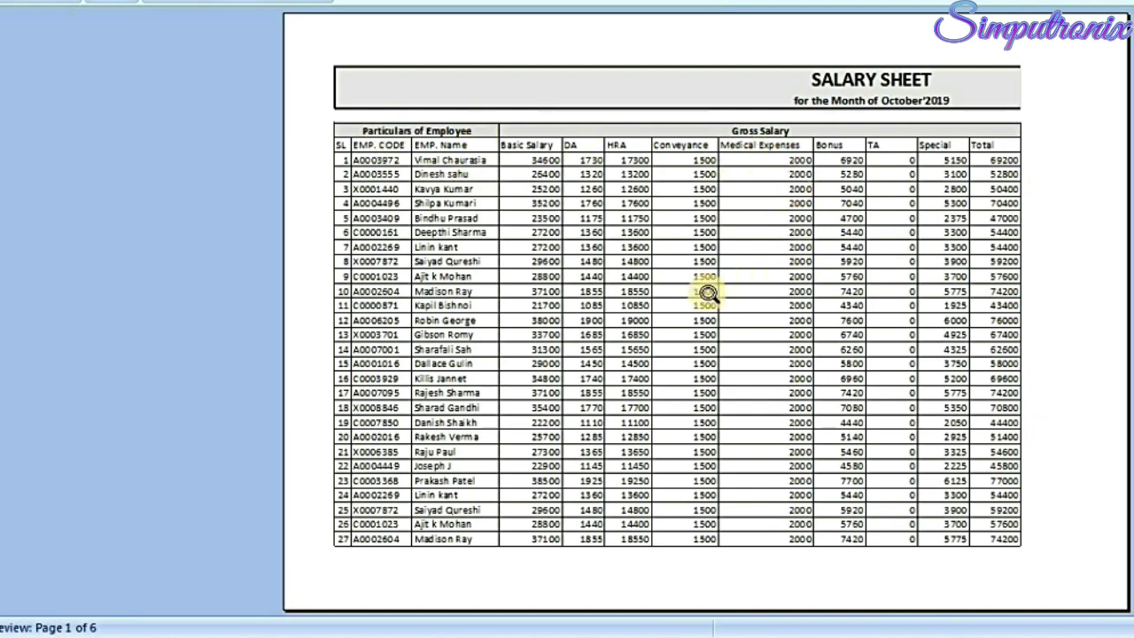
Step: Scroll the preview from page 2 to page 4 of 6 showing Gross Deduction columns
scroll(708, 292, down, 1)
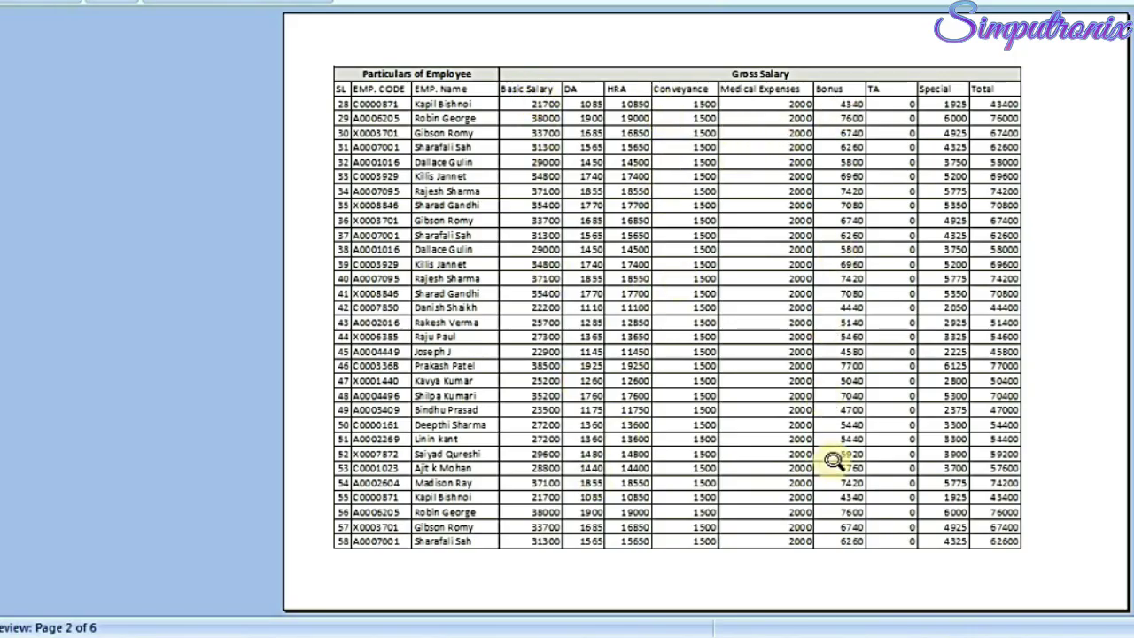
scroll(938, 266, down, 1)
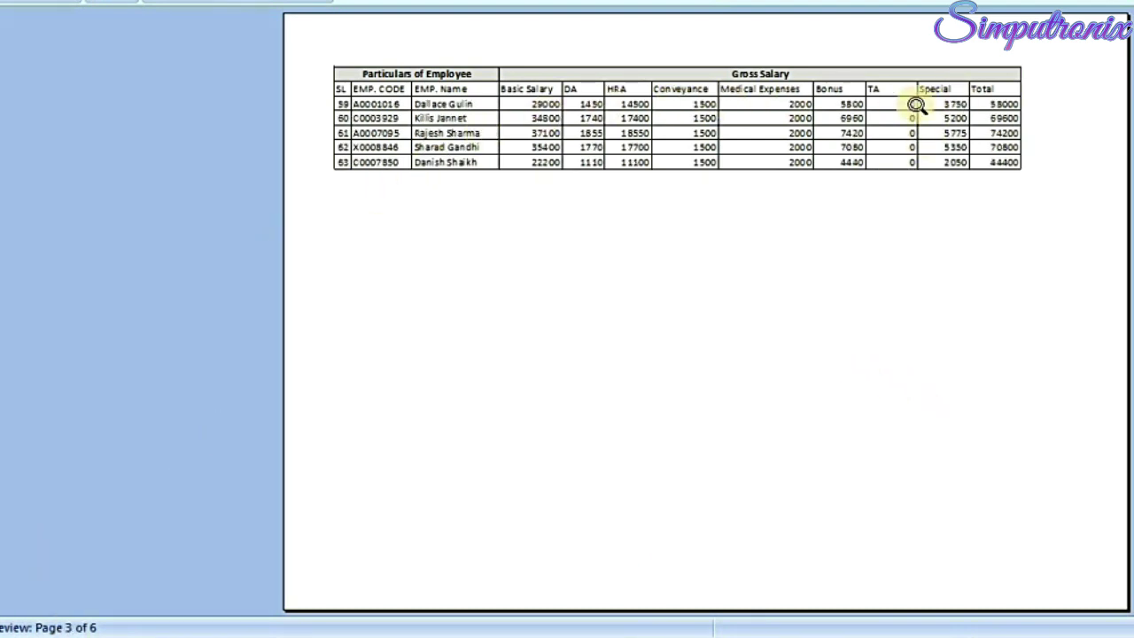
scroll(724, 216, down, 1)
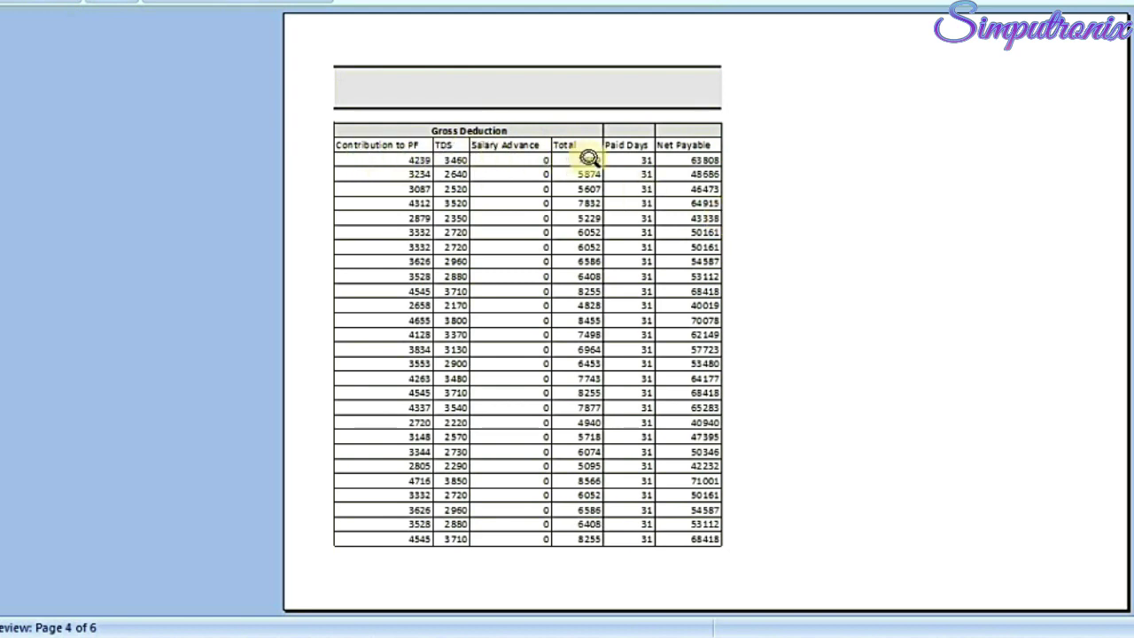
scroll(556, 168, down, 1)
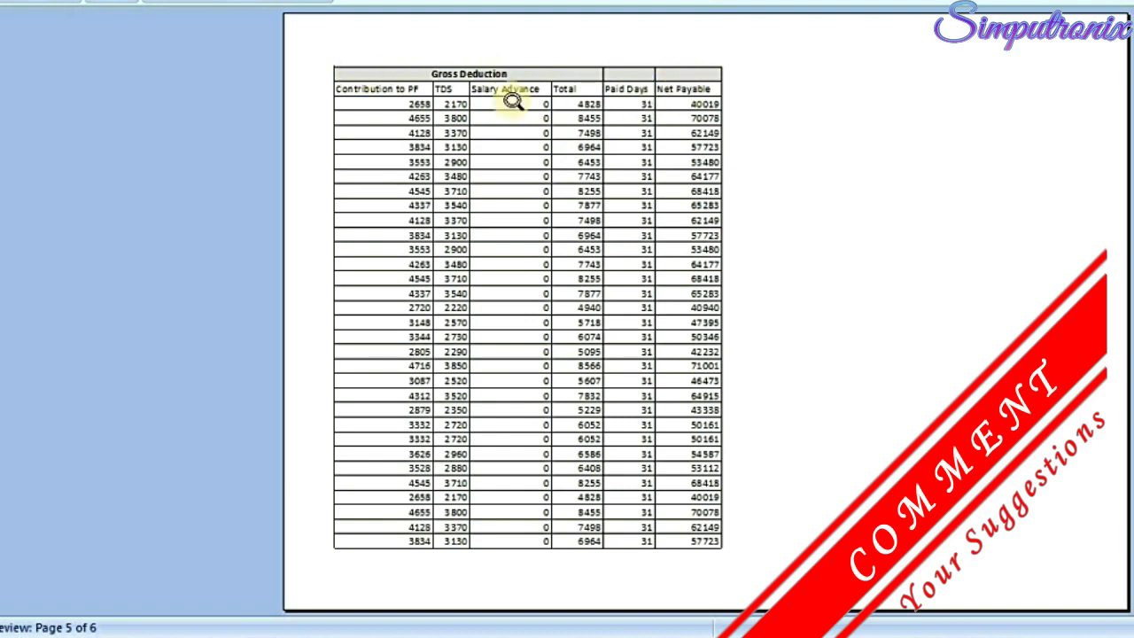
scroll(565, 193, down, 1)
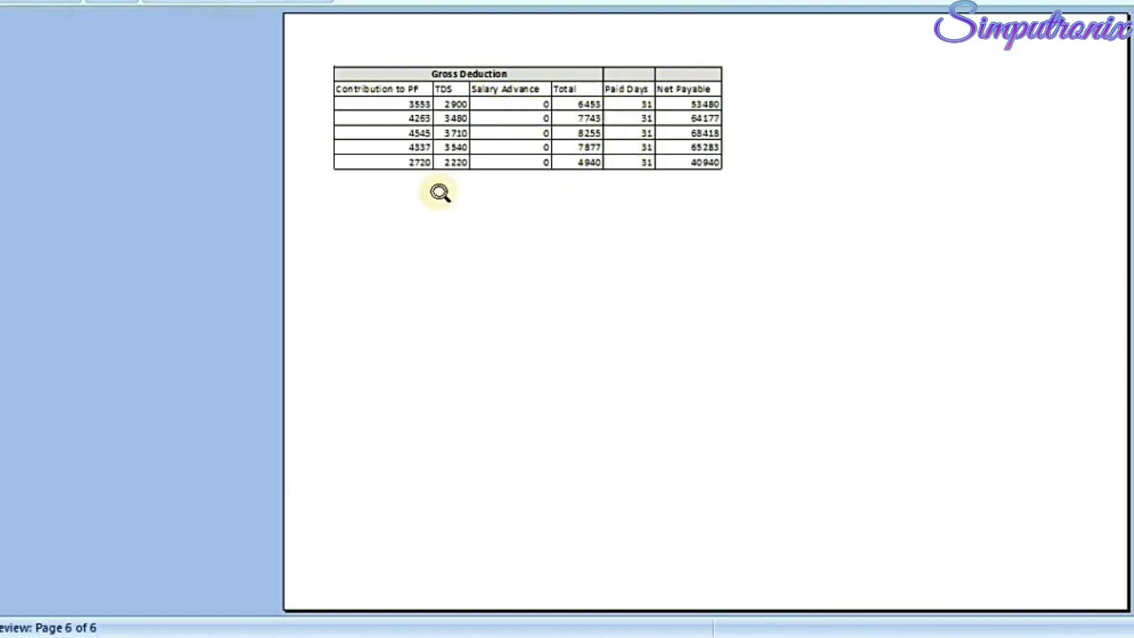
scroll(438, 190, up, 2)
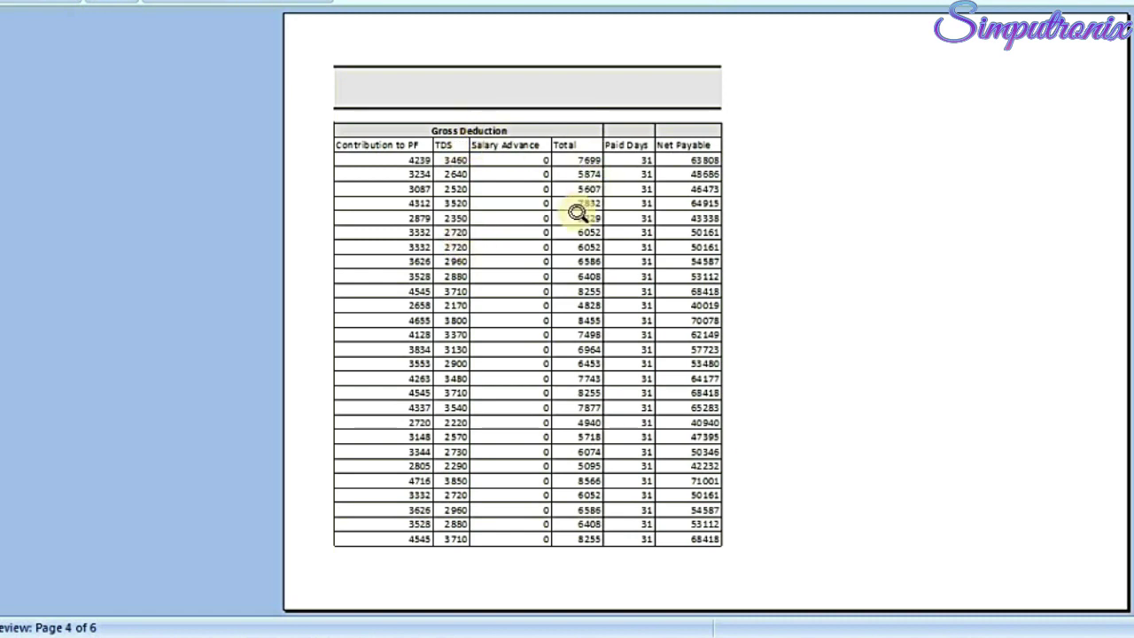
scroll(576, 213, up, 3)
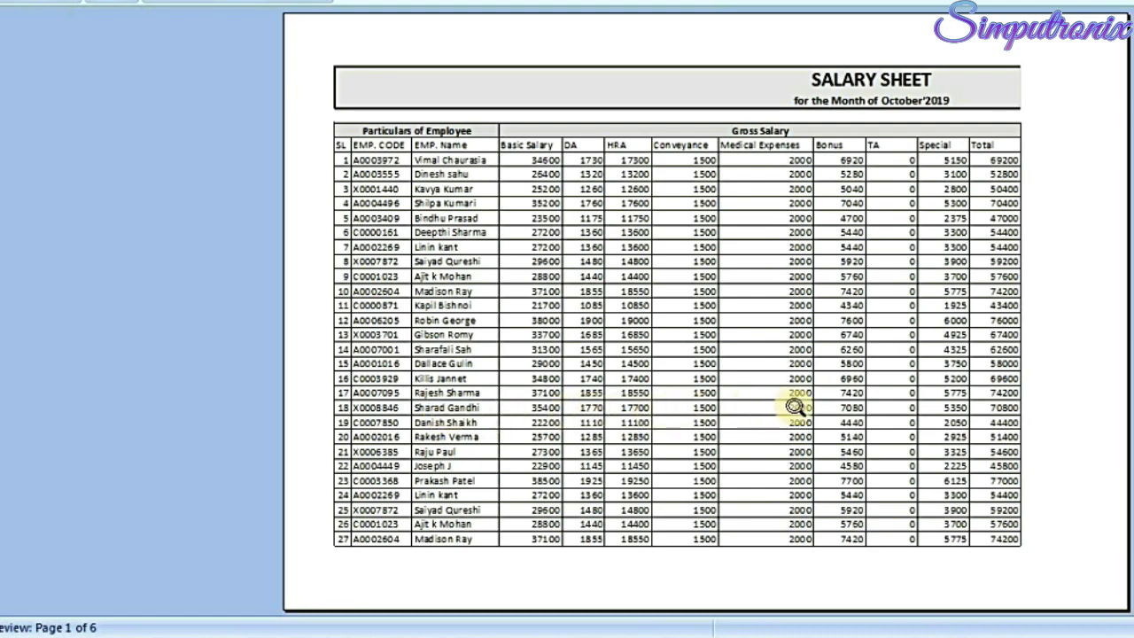
scroll(672, 293, down, 1)
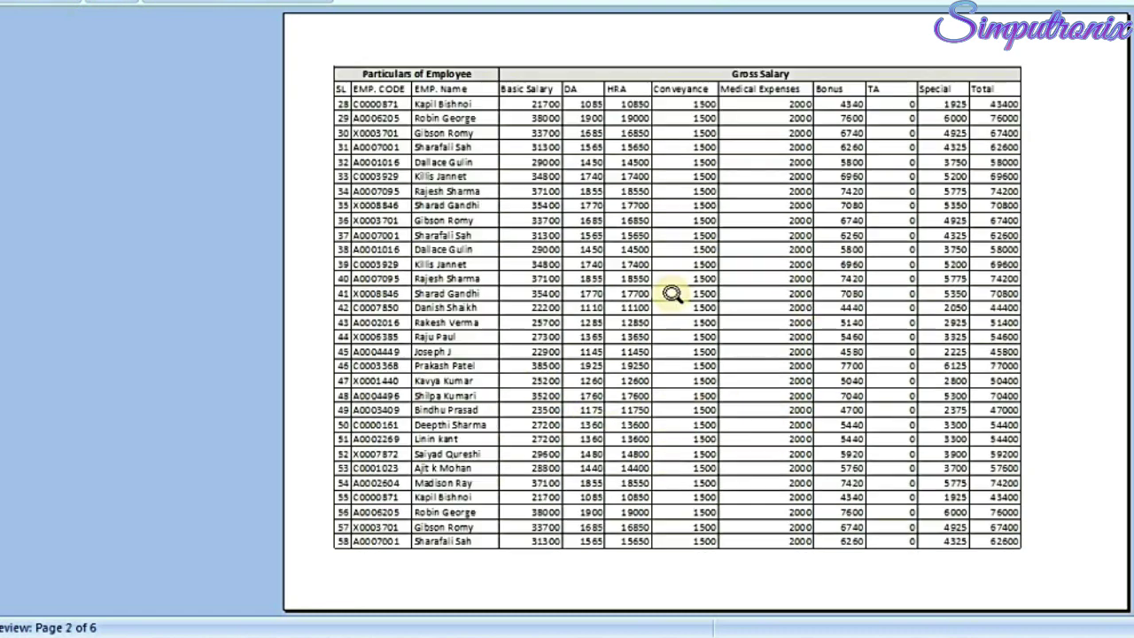
scroll(672, 293, down, 1)
scroll(458, 428, down, 1)
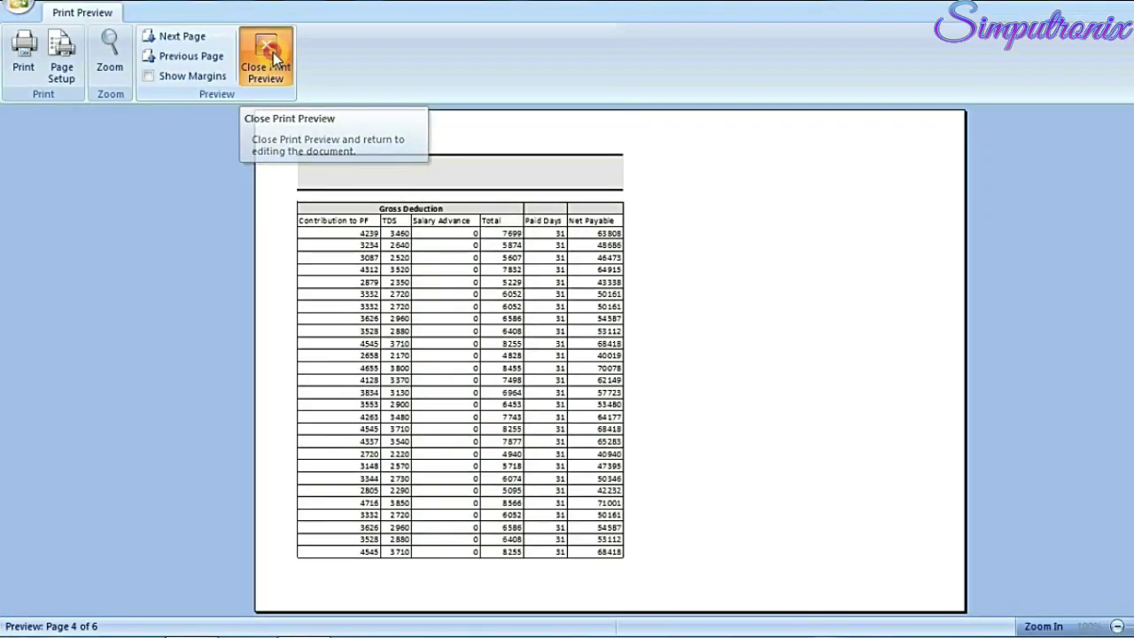
Step: Set Columns to repeat at left to $A:$C in Print Titles, then reopen Print Preview
click(284, 34)
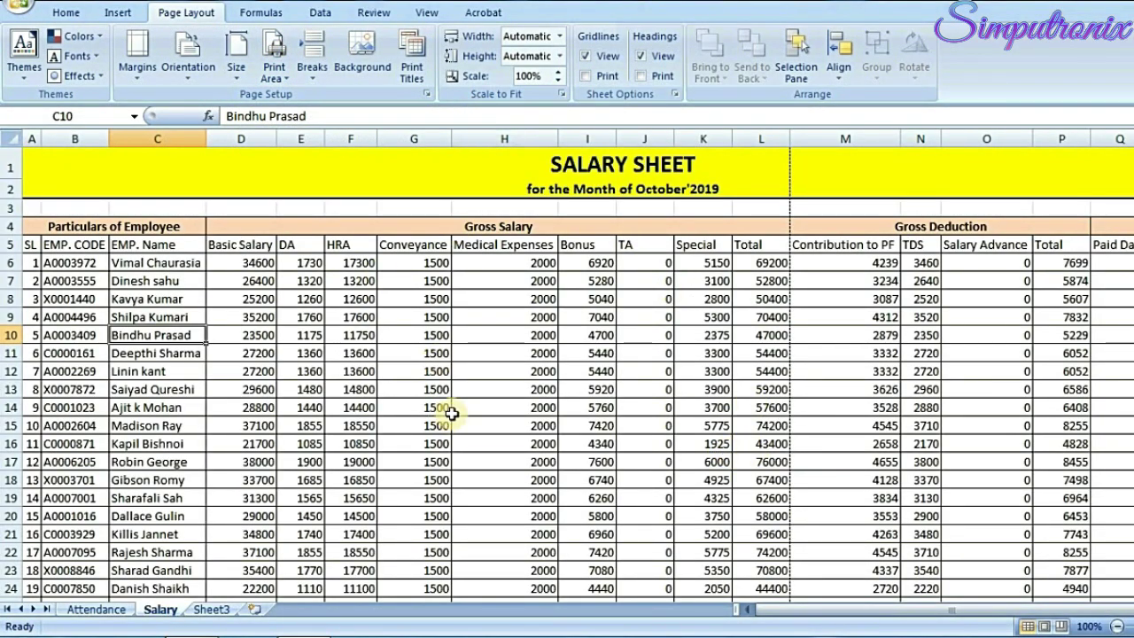
click(410, 62)
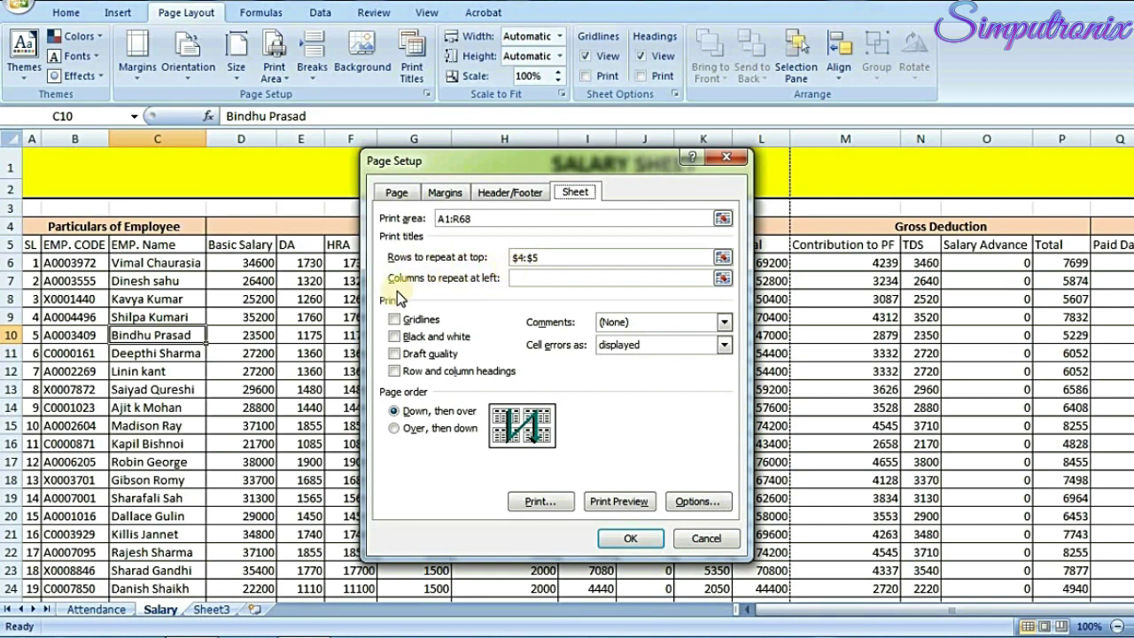
click(532, 279)
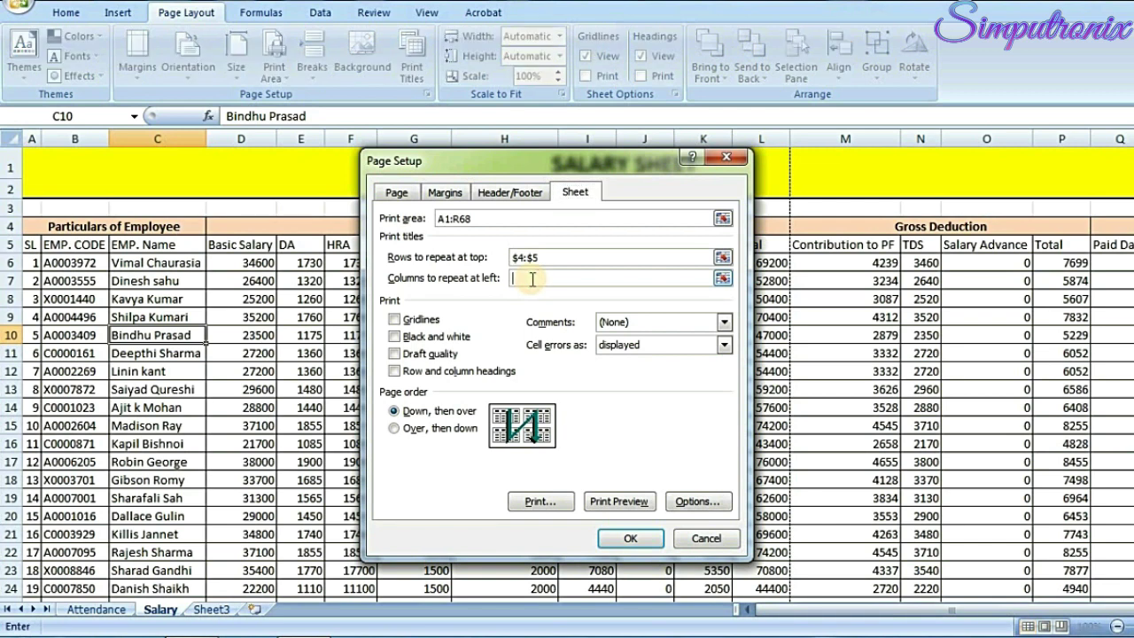
click(723, 279)
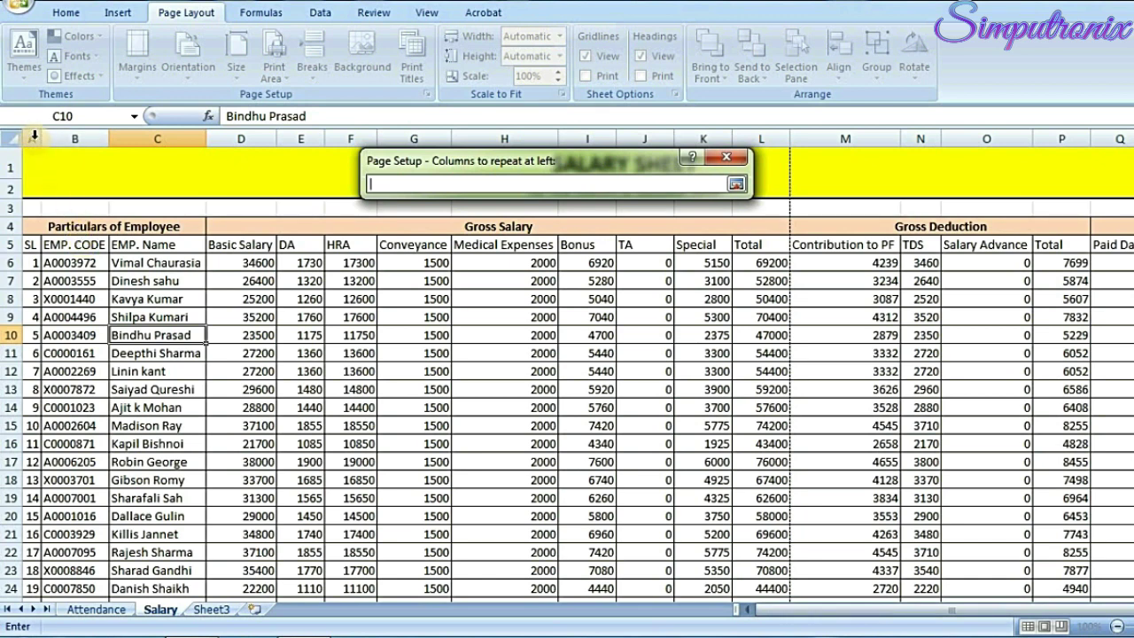
drag(75, 137, 75, 139)
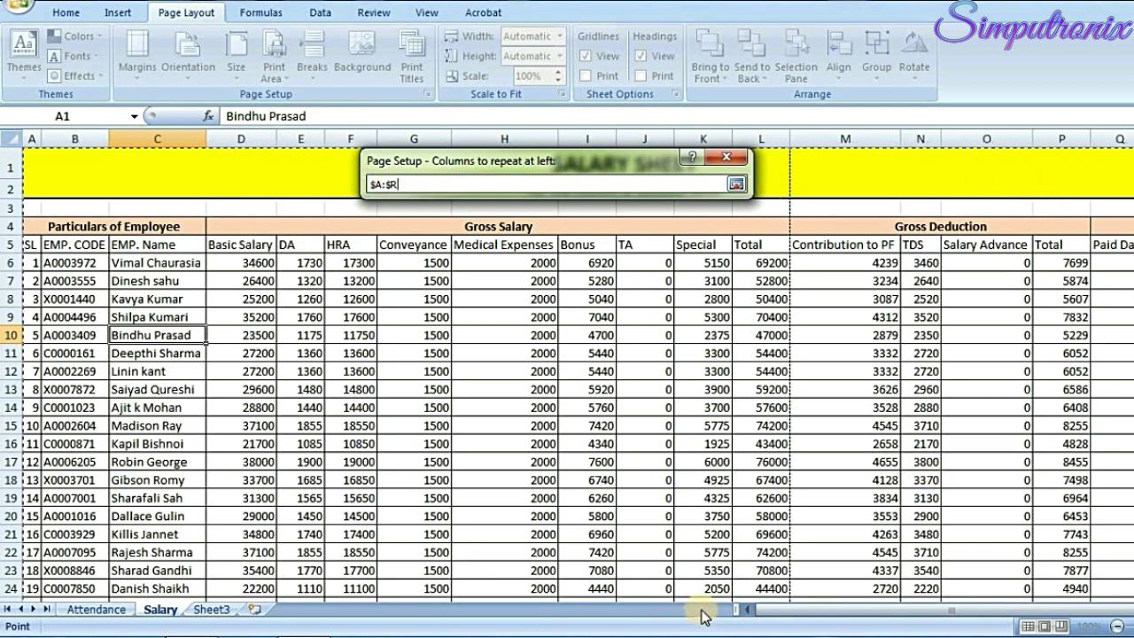
drag(824, 611, 946, 593)
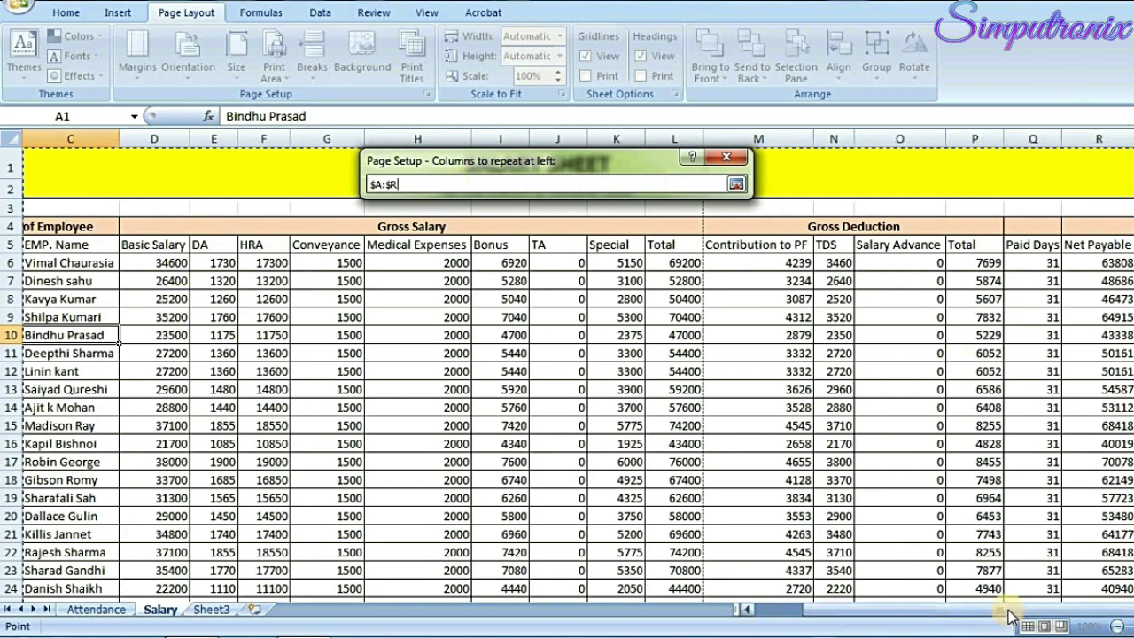
drag(1009, 611, 961, 611)
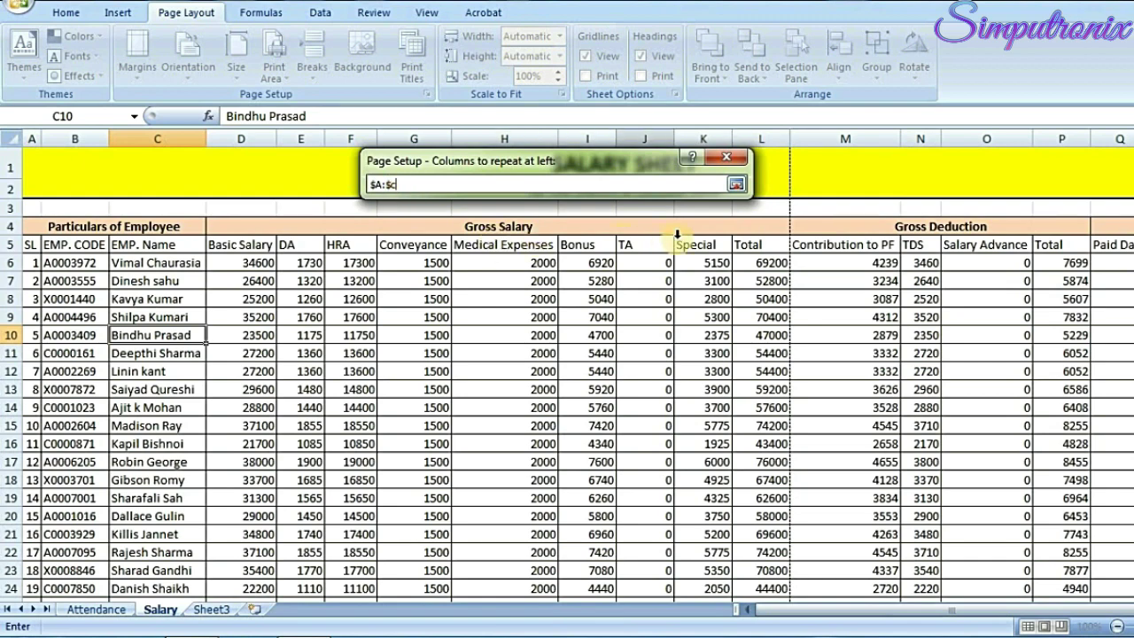
click(736, 183)
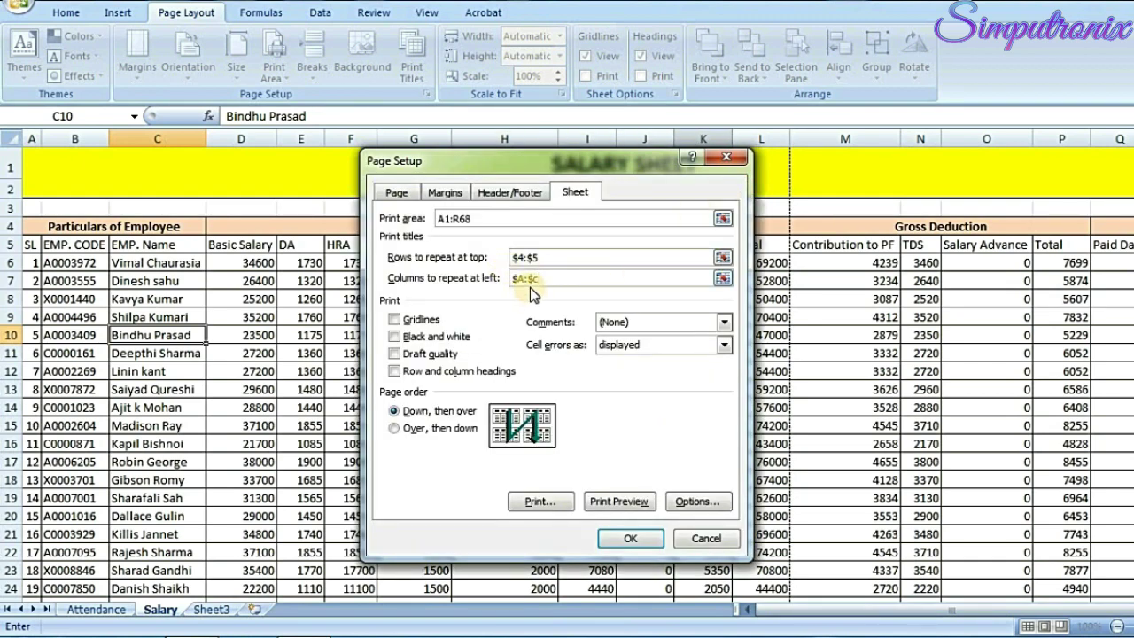
click(621, 532)
click(620, 502)
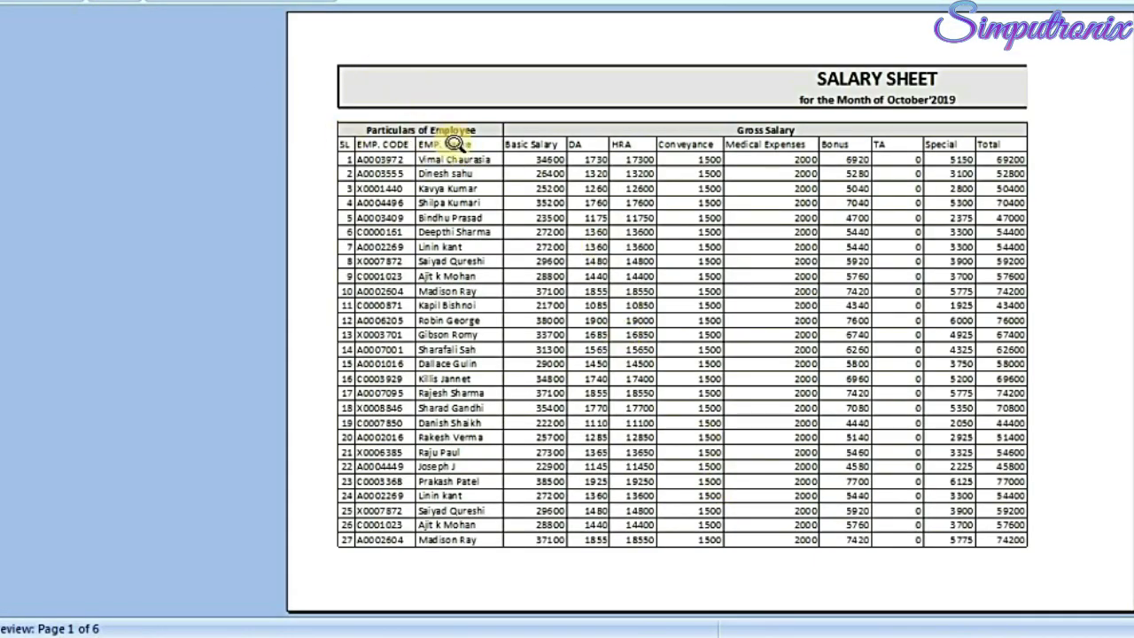
Step: Scroll through preview pages 1 to 6 checking repeated headers, then close the preview
scroll(795, 304, down, 1)
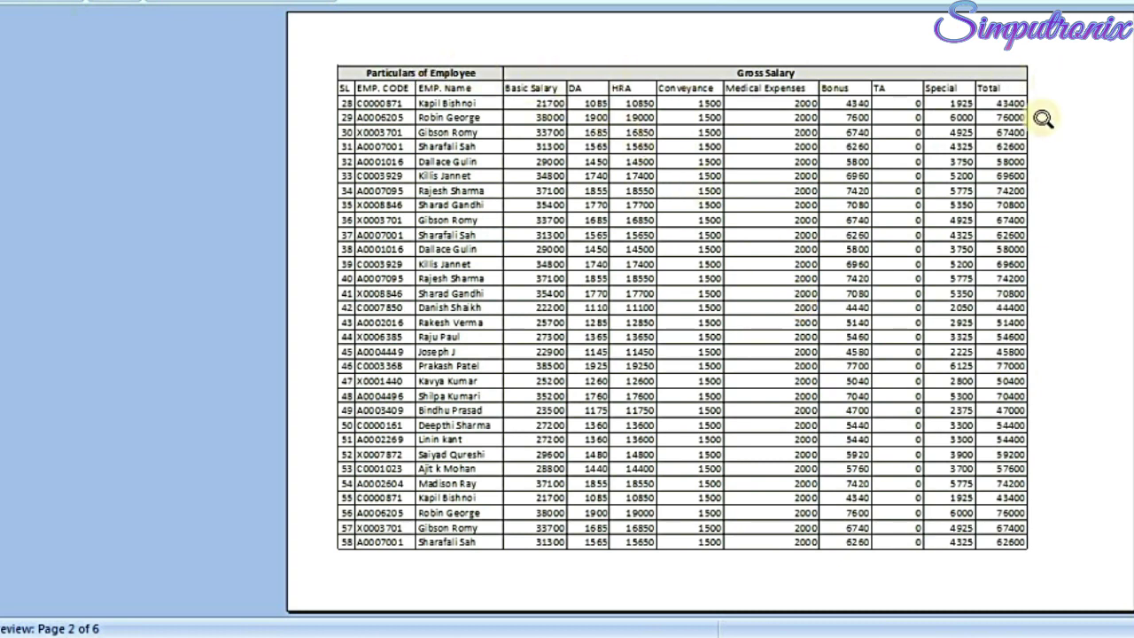
scroll(806, 219, down, 1)
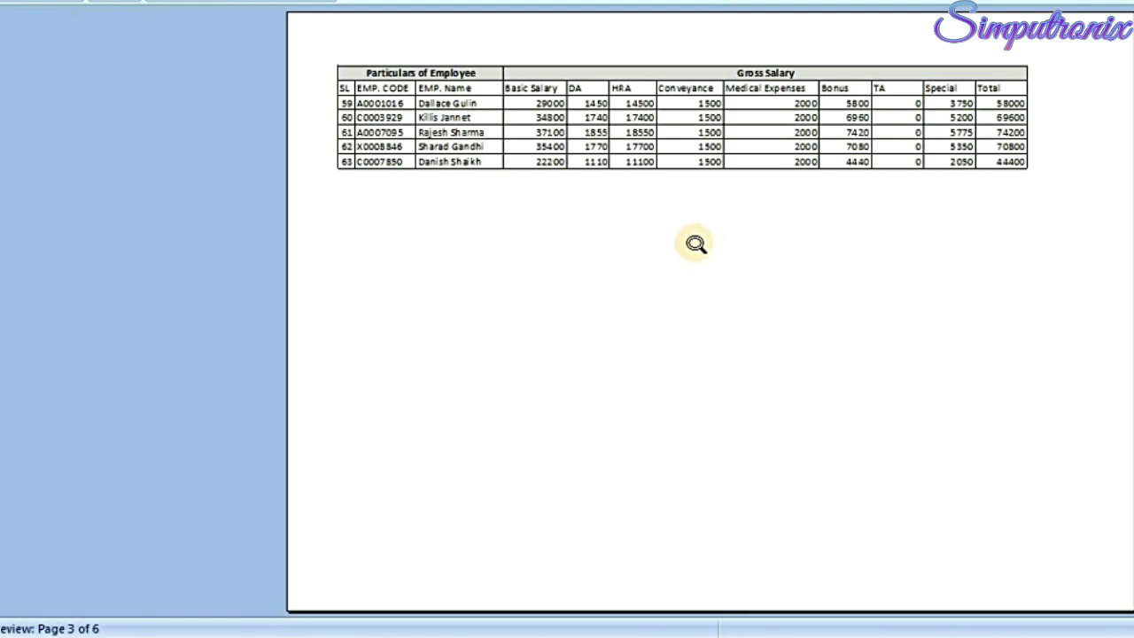
scroll(695, 244, down, 1)
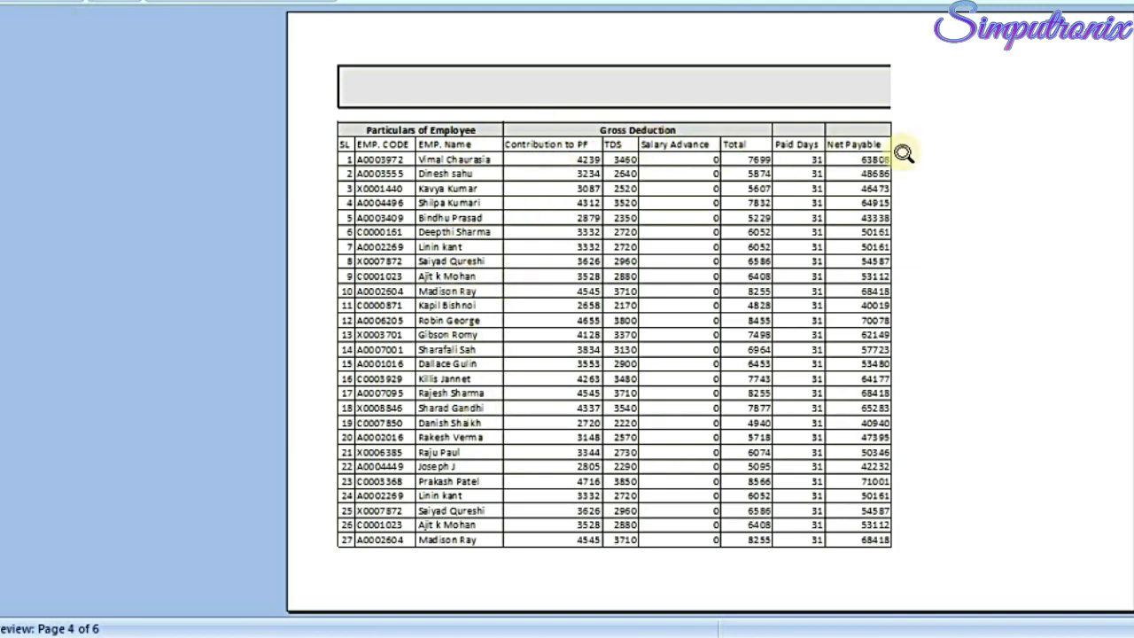
scroll(638, 306, down, 1)
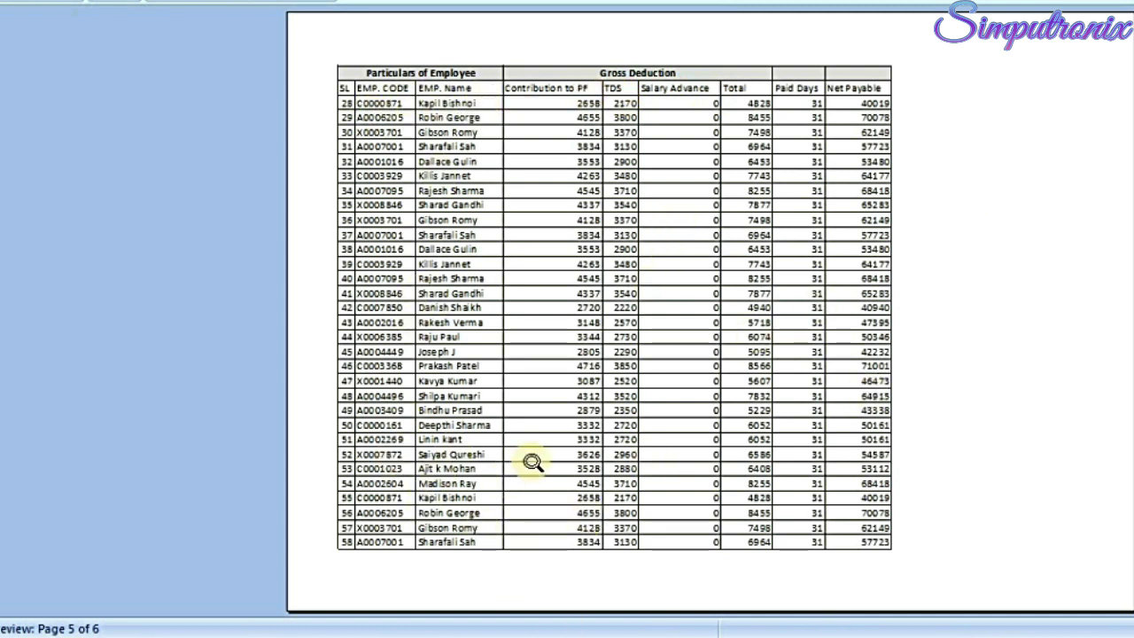
scroll(531, 461, down, 1)
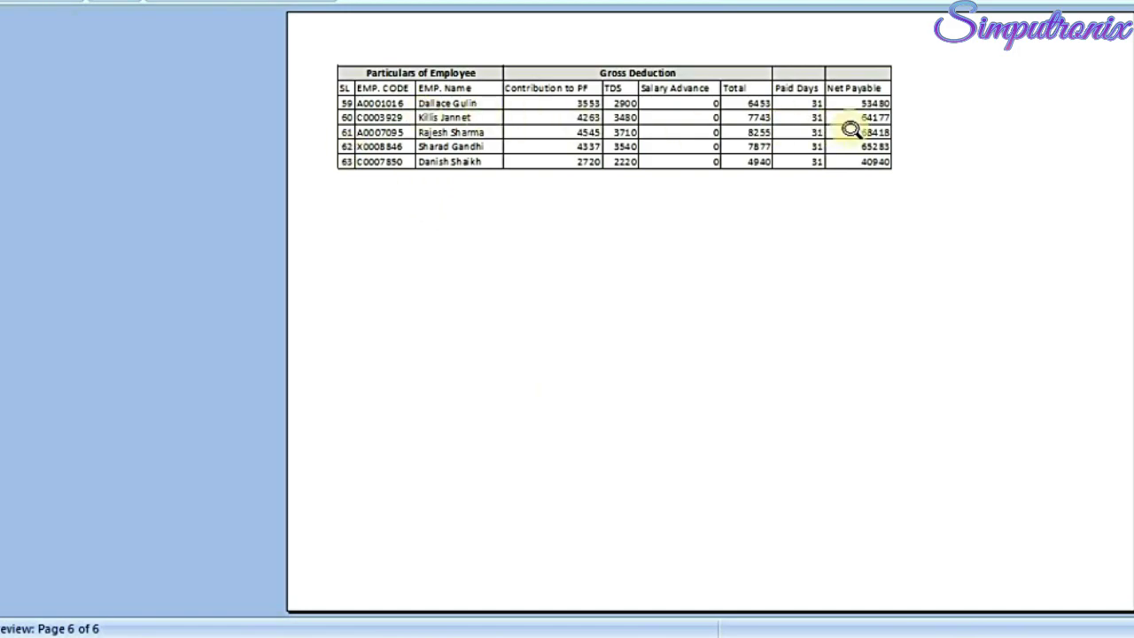
key(Escape)
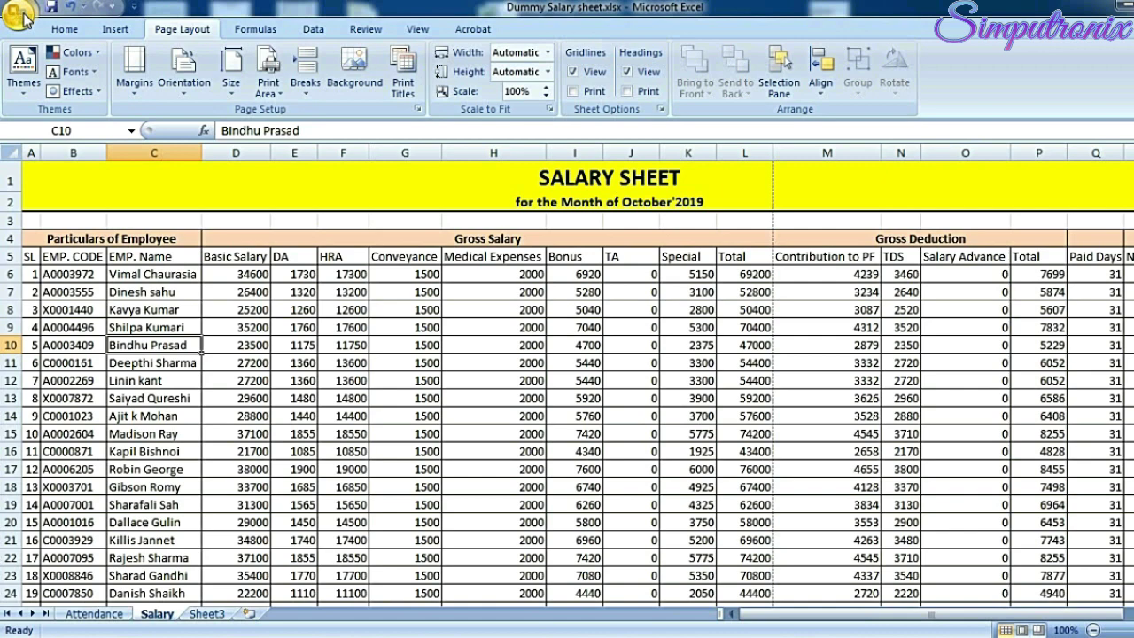
click(24, 17)
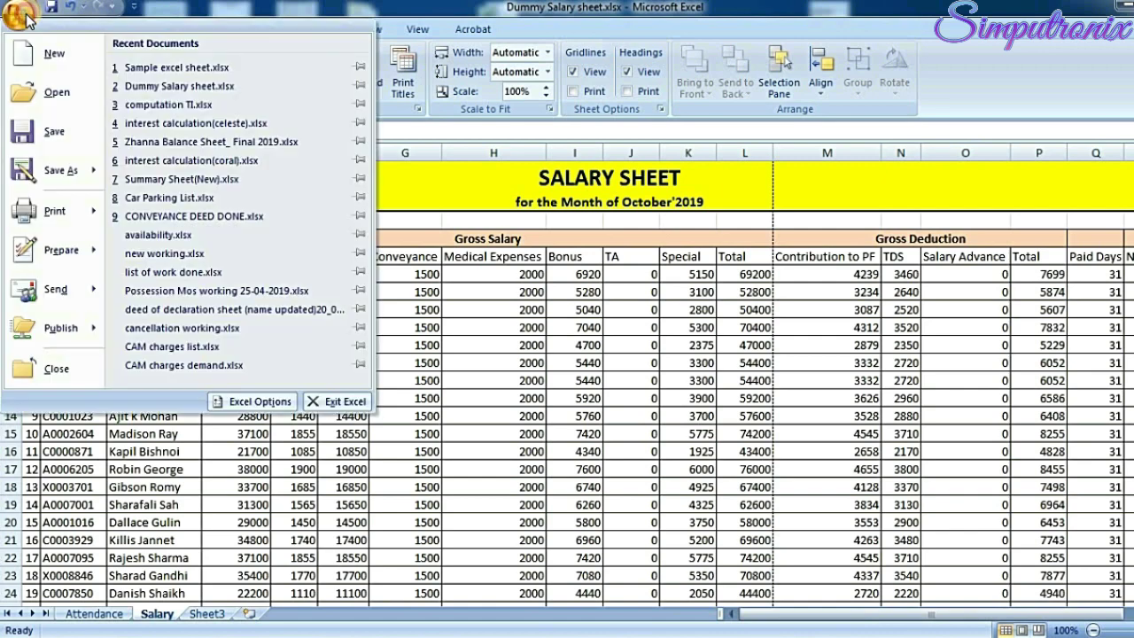
mouse_move(59, 215)
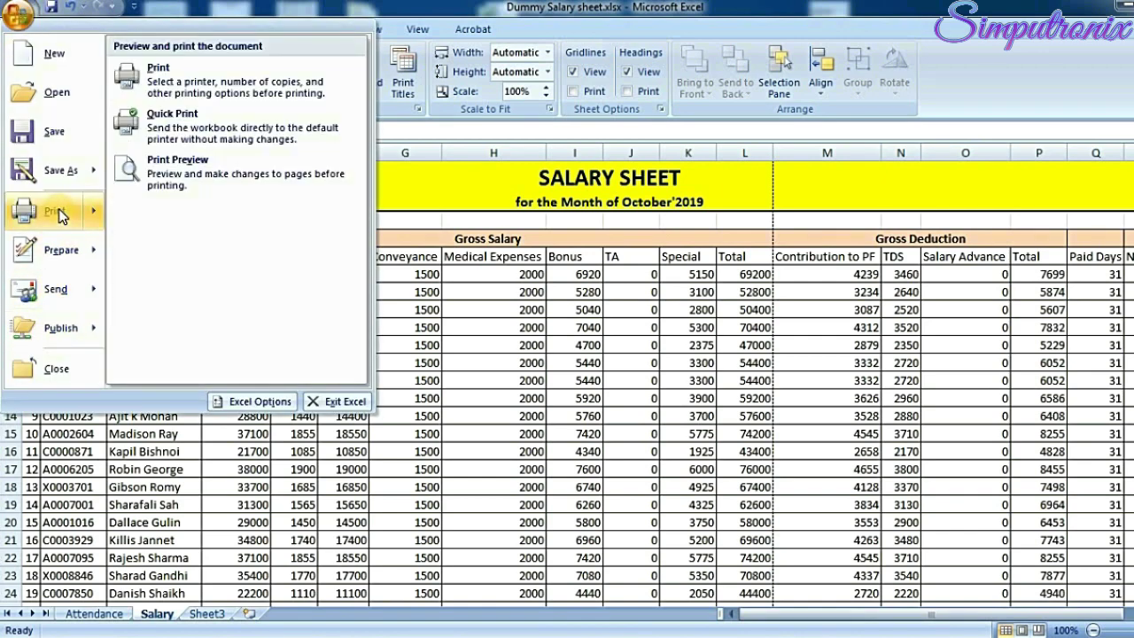
click(177, 175)
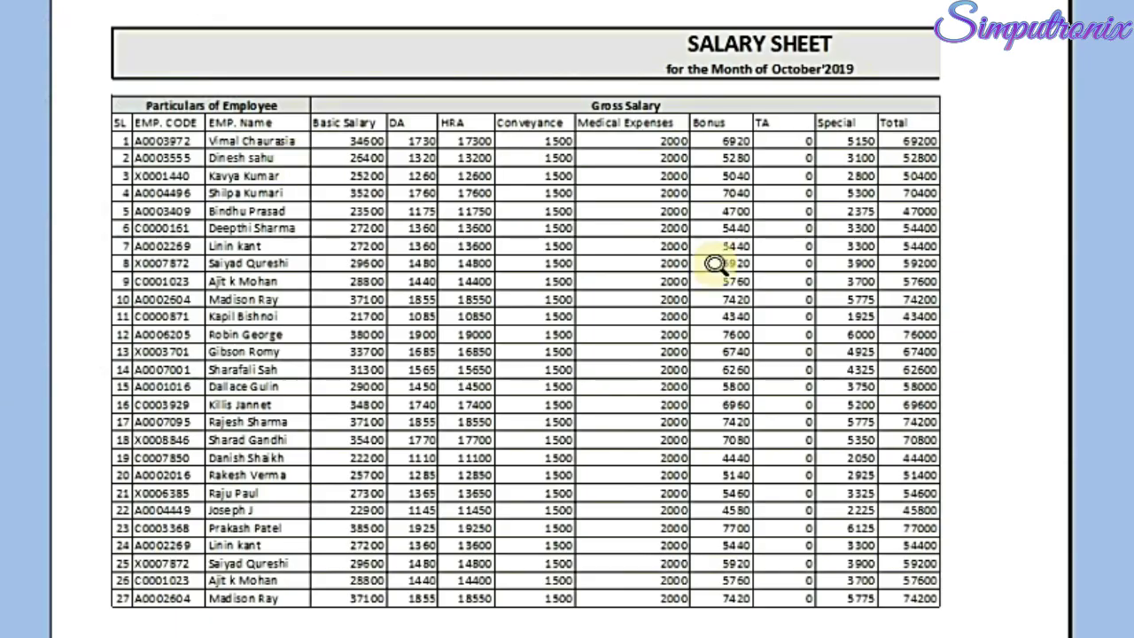
scroll(775, 246, down, 2)
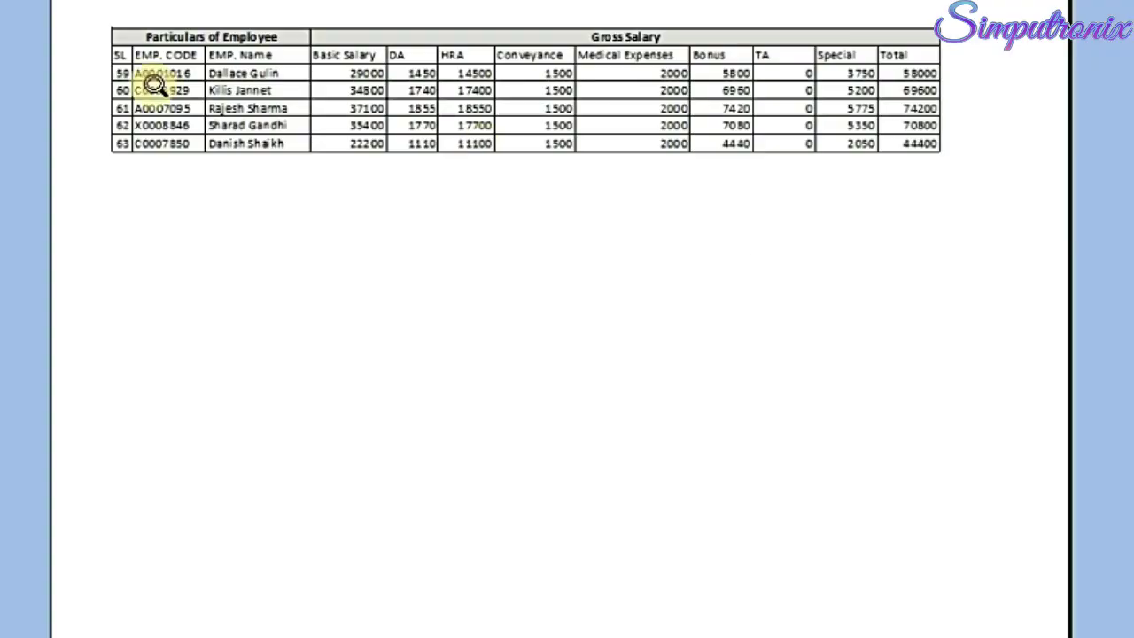
scroll(596, 223, down, 1)
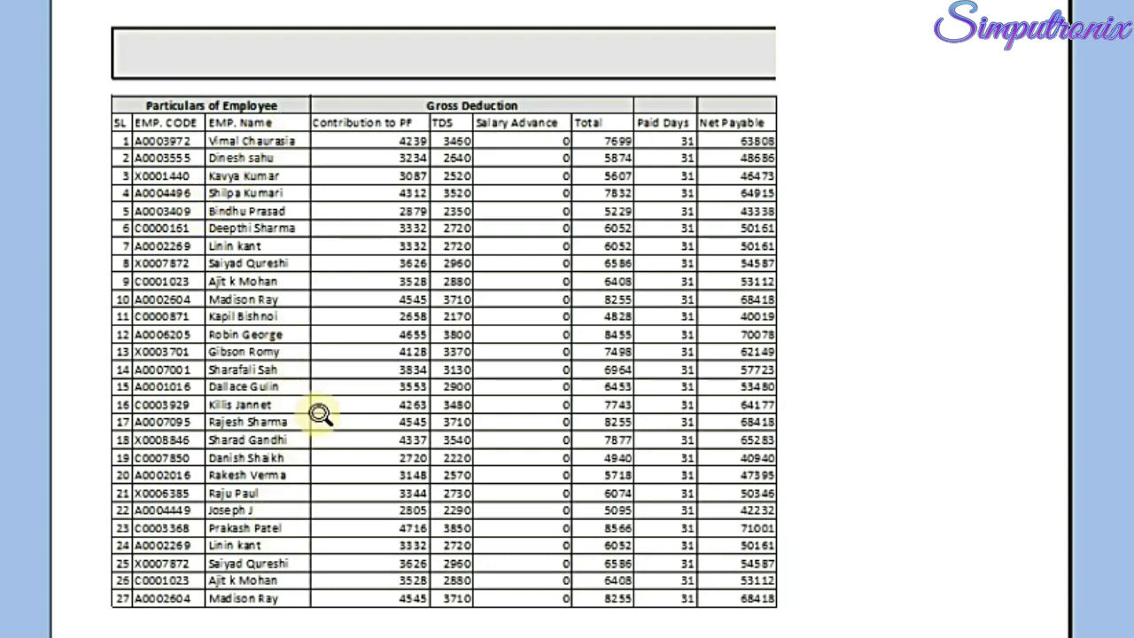
scroll(320, 413, down, 1)
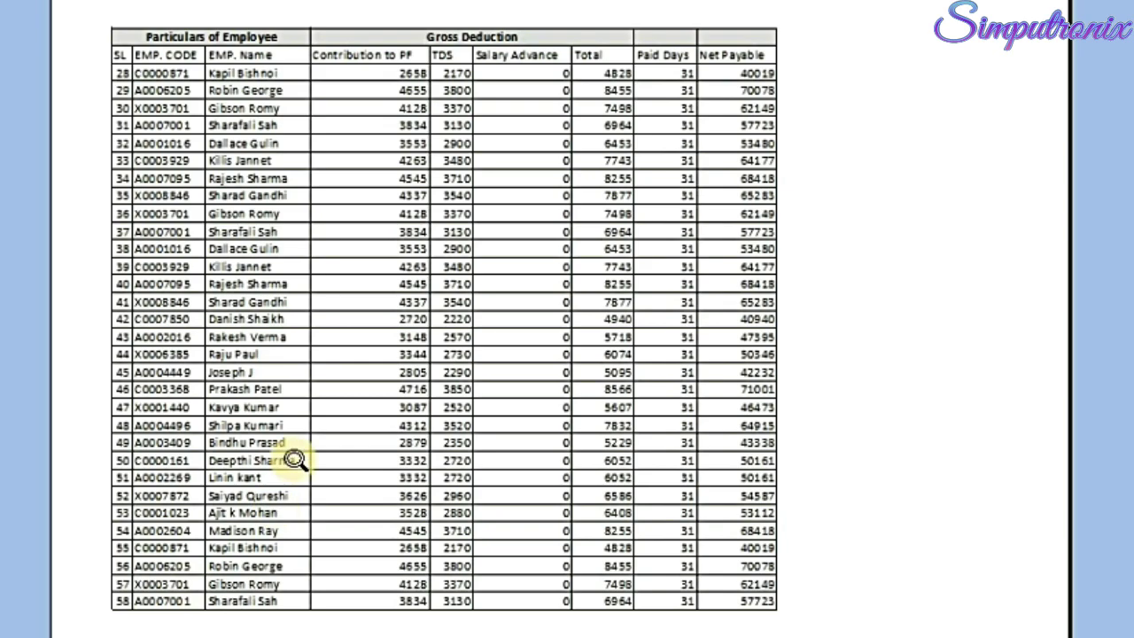
scroll(295, 459, down, 1)
scroll(293, 458, up, 2)
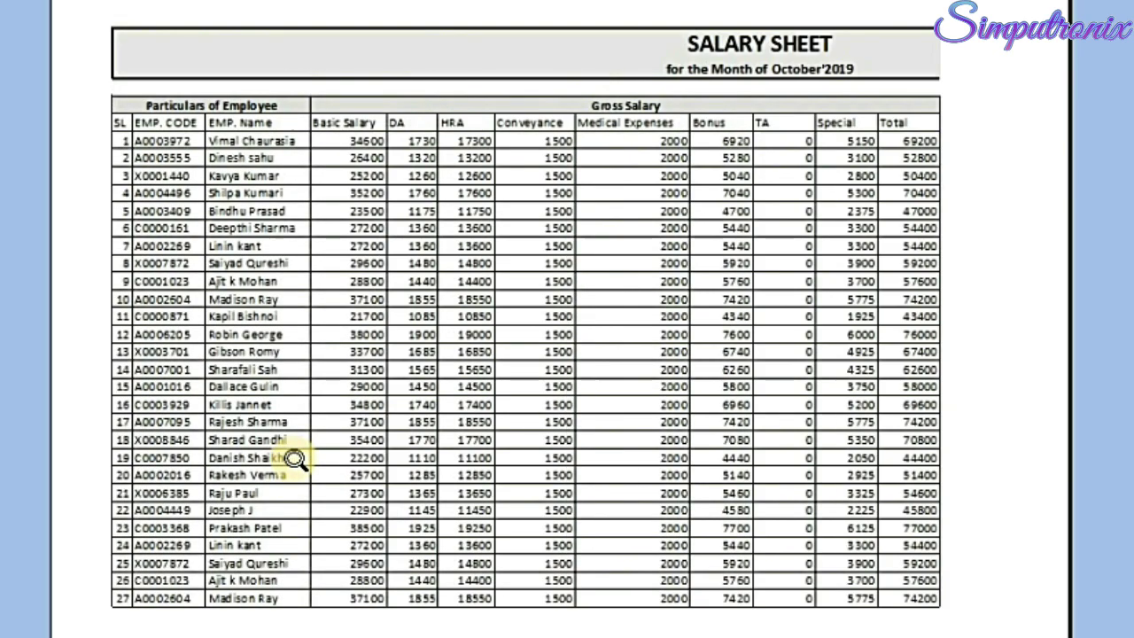
click(265, 53)
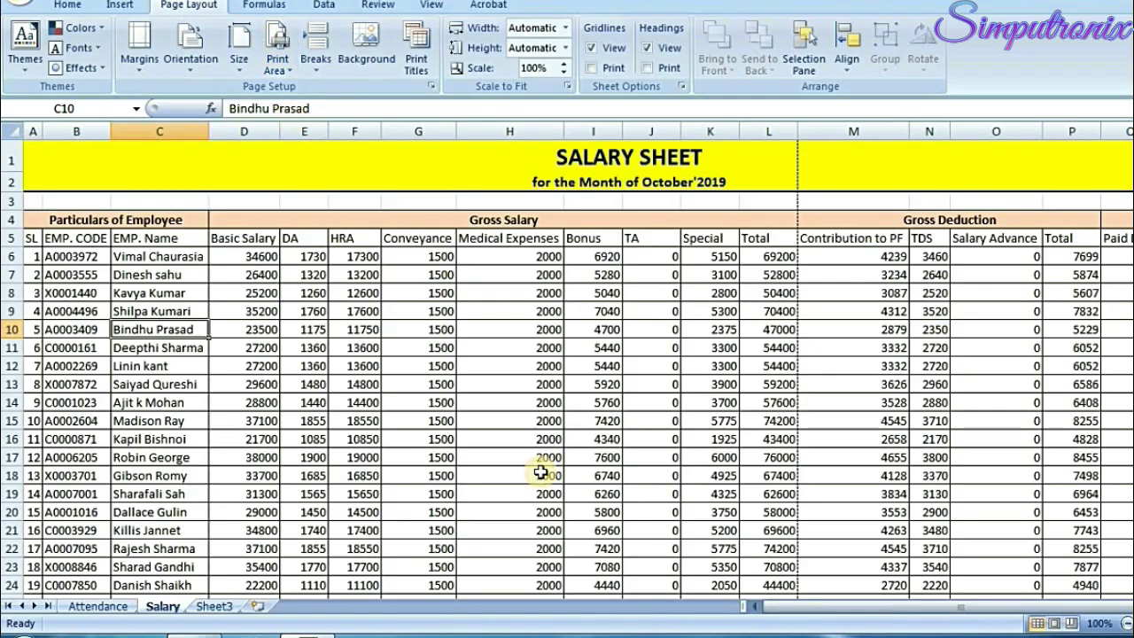